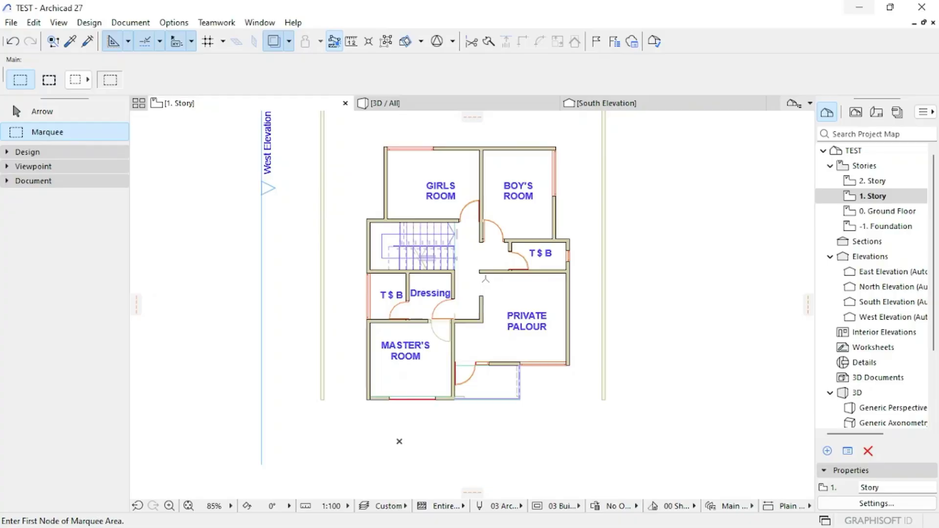
- Open the A1 Landscape master from the Layout Book as an empty sheet with title block
click(877, 113)
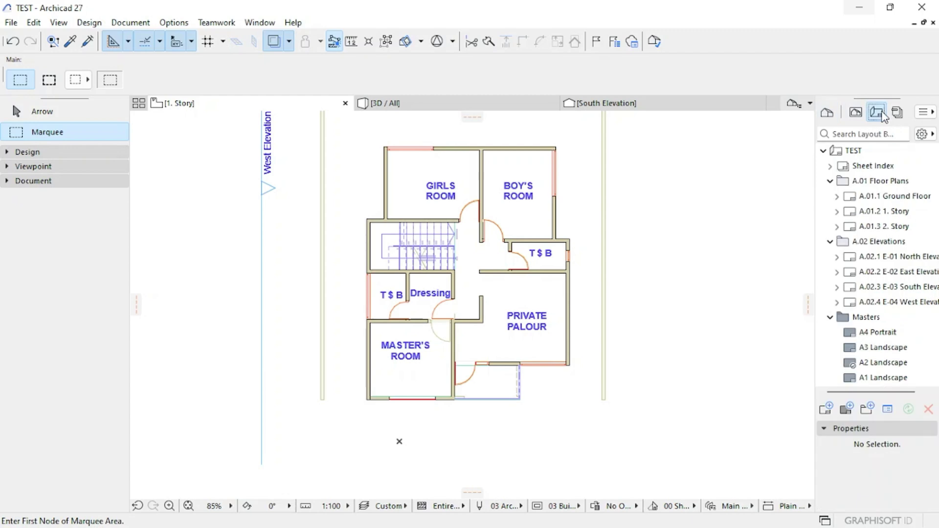
double_click(863, 379)
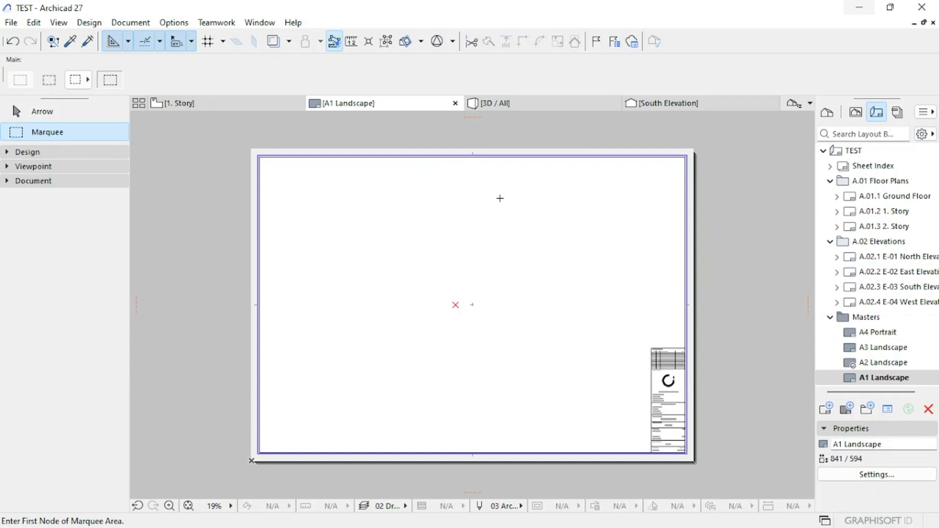
- Switch the plan view to the 0. Ground Floor story
click(205, 104)
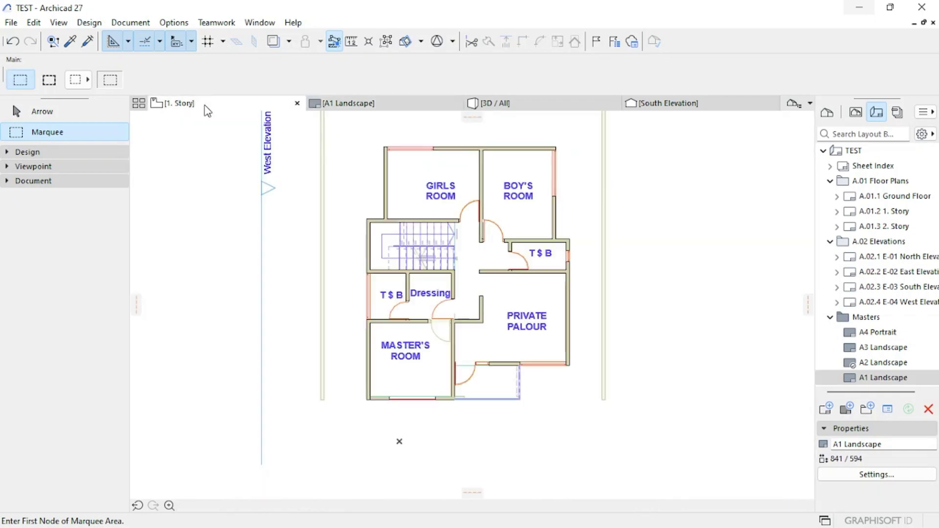
right_click(205, 104)
click(251, 242)
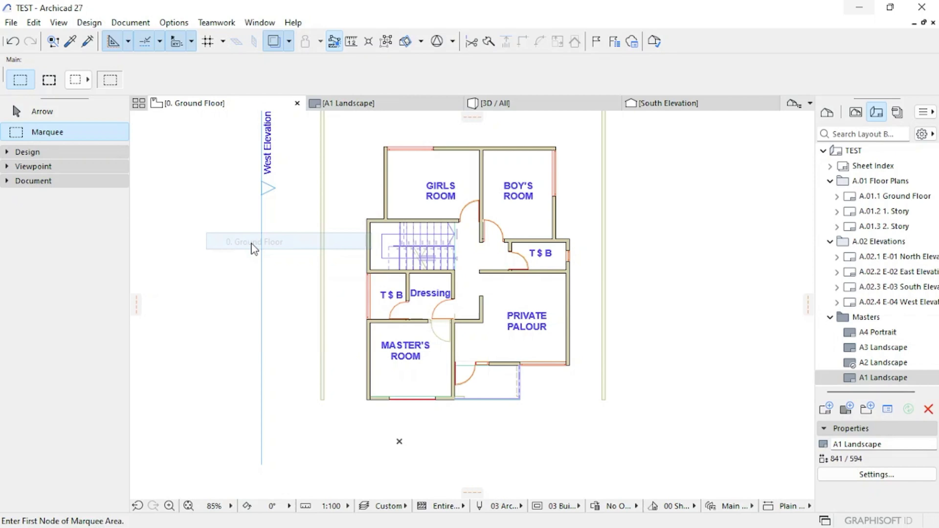
scroll(521, 243, down, 2)
scroll(509, 196, down, 1)
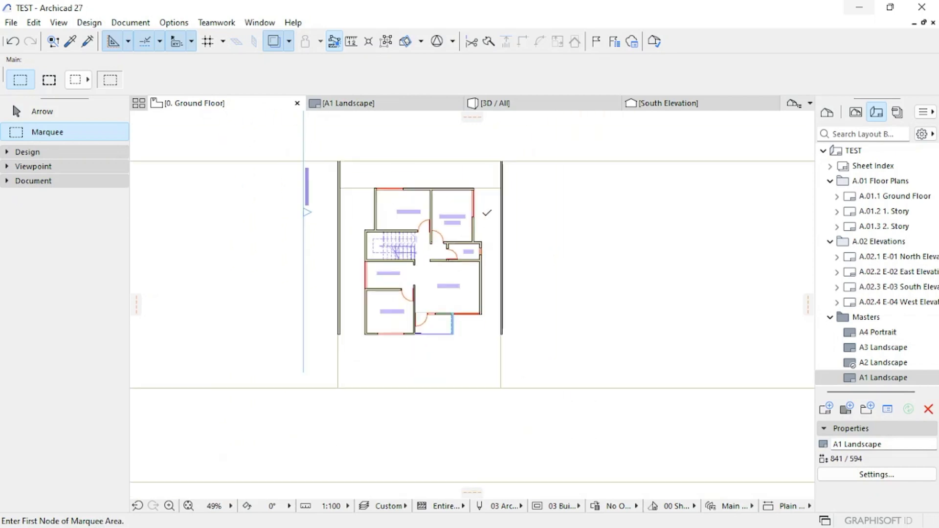
scroll(504, 176, up, 1)
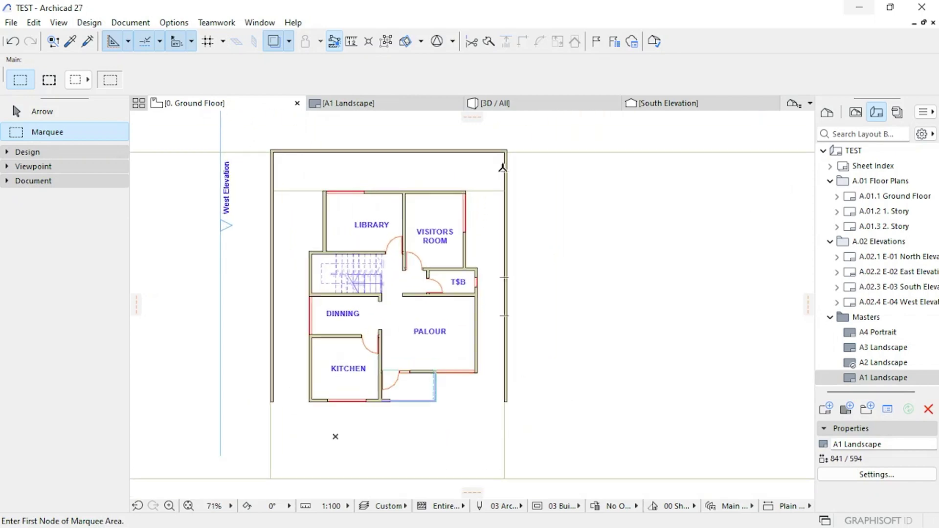
- Delete the top and left boundary walls around the house
key(Escape)
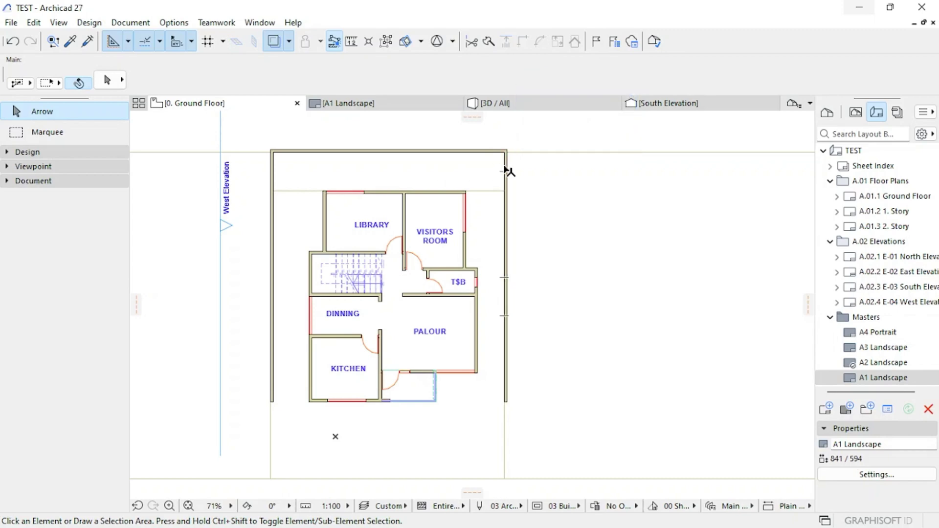
click(295, 151)
key(Delete)
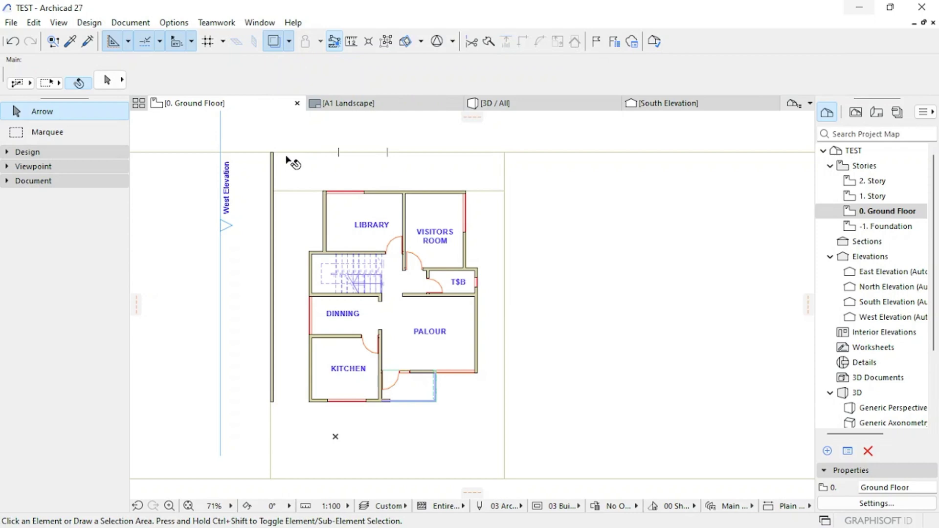
click(271, 187)
key(Delete)
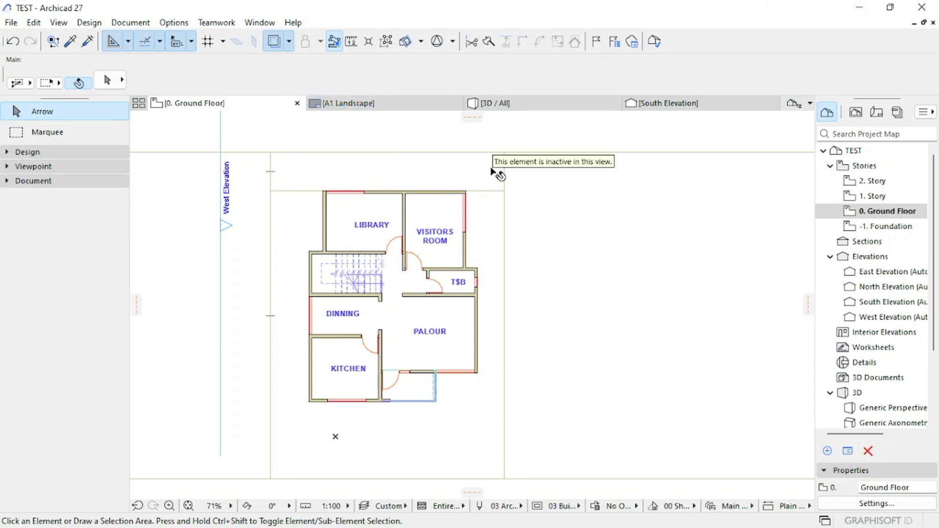
- Marquee-select the entire Ground Floor plan and copy it
drag(490, 167, 302, 412)
click(301, 412)
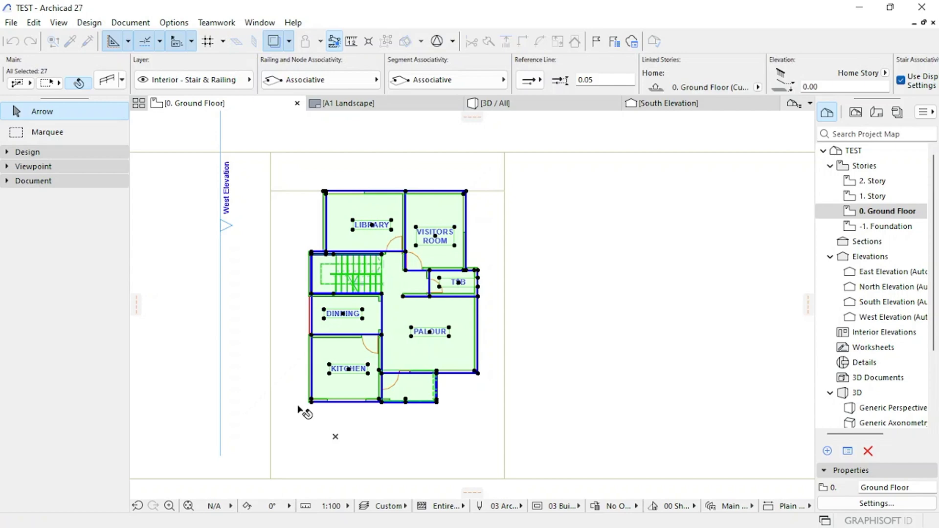
right_click(313, 184)
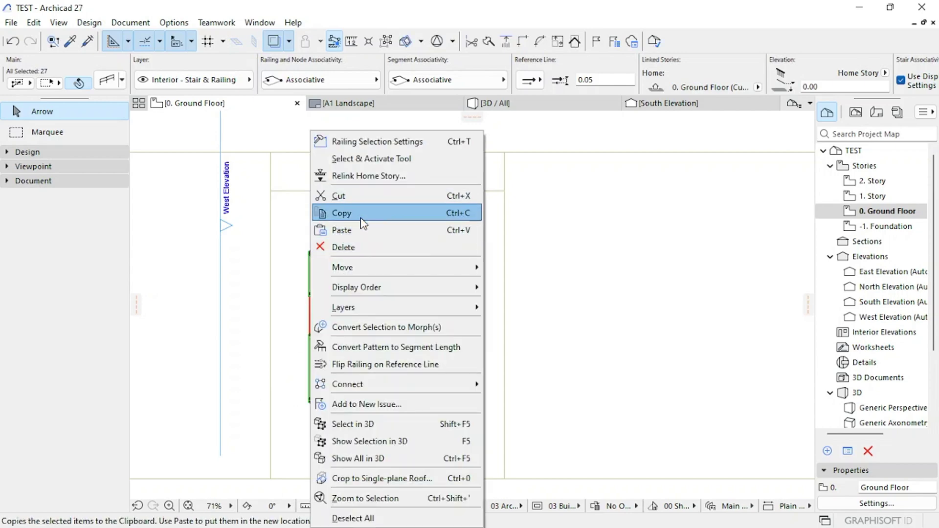
click(361, 214)
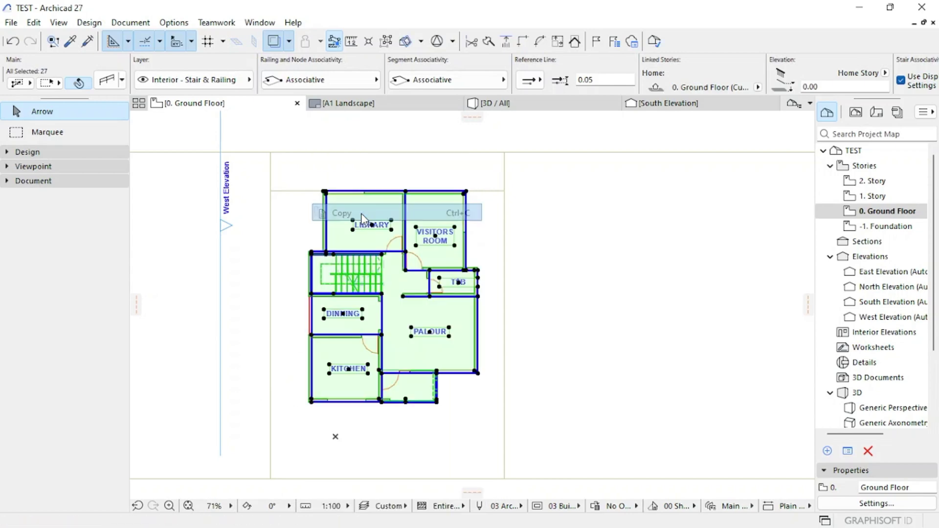
- Paste the plan onto the A1 Landscape sheet with Zoom to Pasted Elements
click(371, 103)
scroll(289, 195, up, 3)
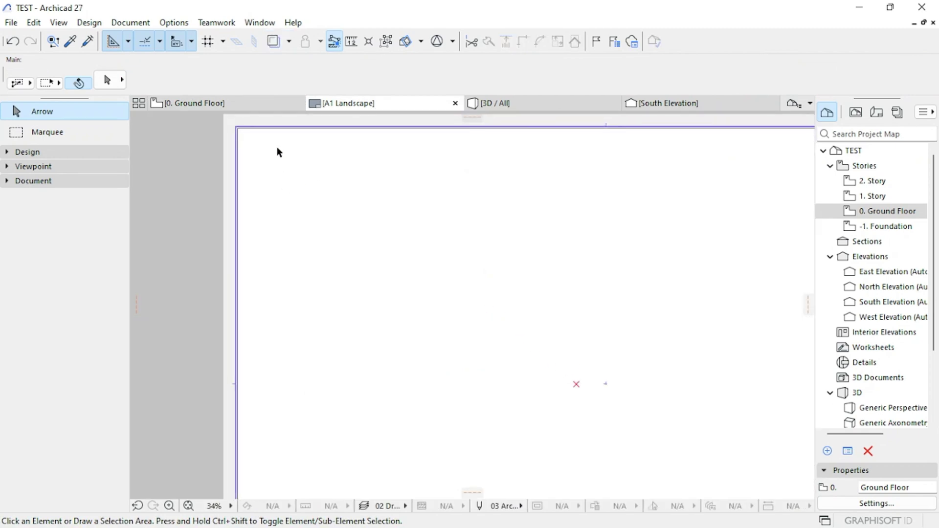
right_click(276, 148)
click(306, 163)
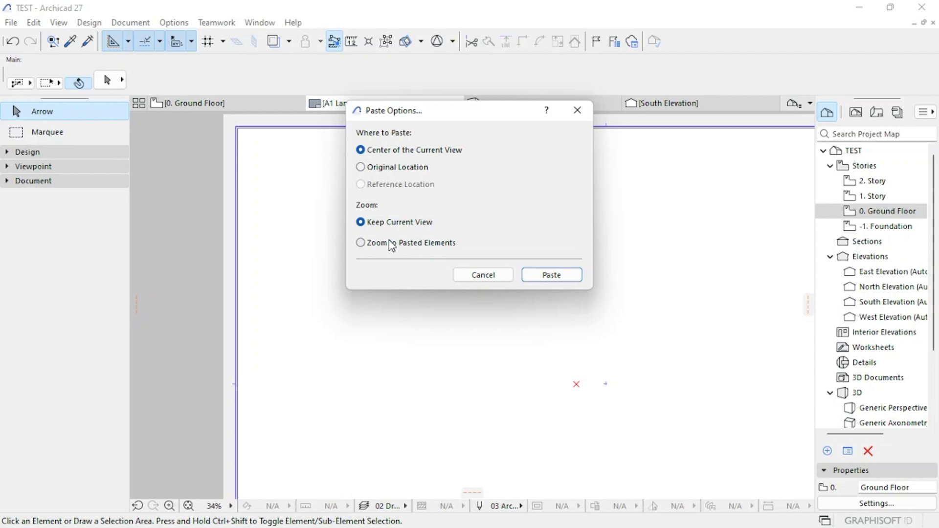
click(361, 244)
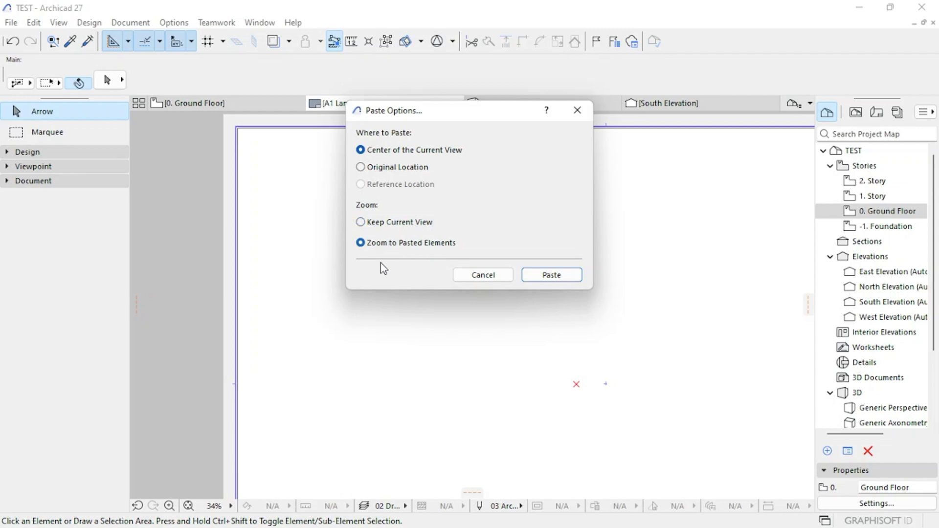
click(553, 276)
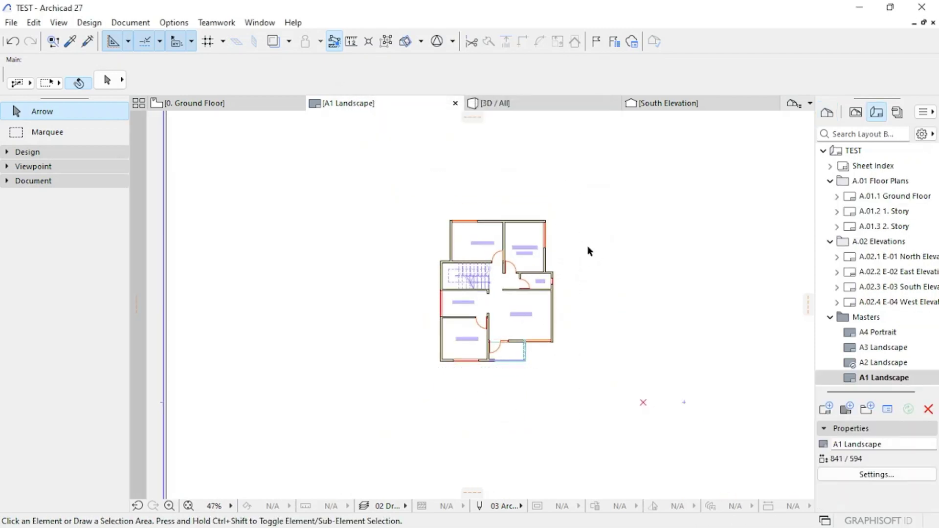
- Move the pasted plan to the sheet's top-left corner and view the whole sheet
scroll(589, 251, down, 3)
drag(605, 210, 470, 350)
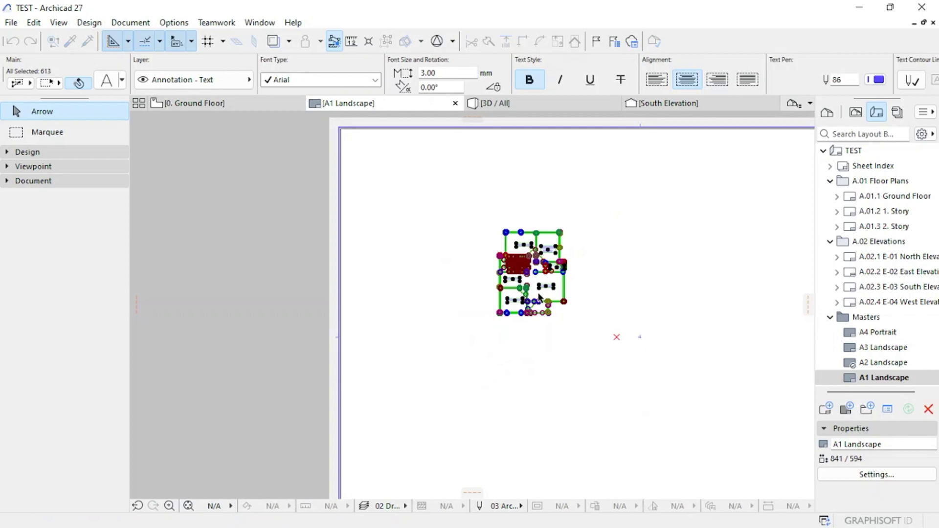
click(536, 271)
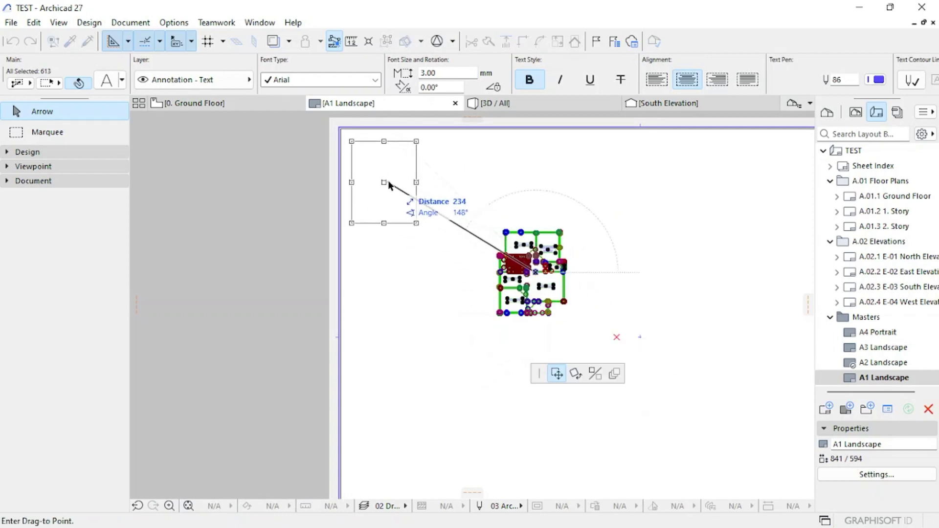
click(389, 185)
click(515, 254)
scroll(494, 254, down, 2)
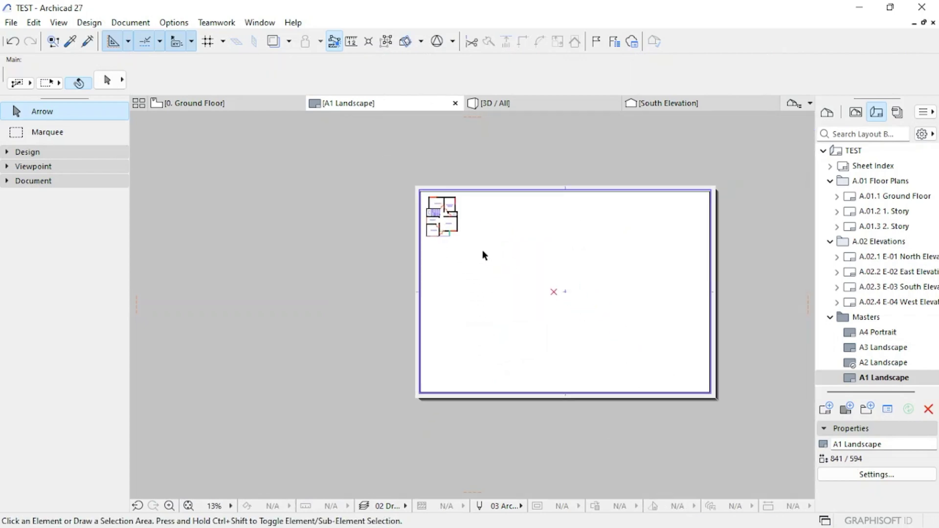
middle_drag(482, 255, 321, 224)
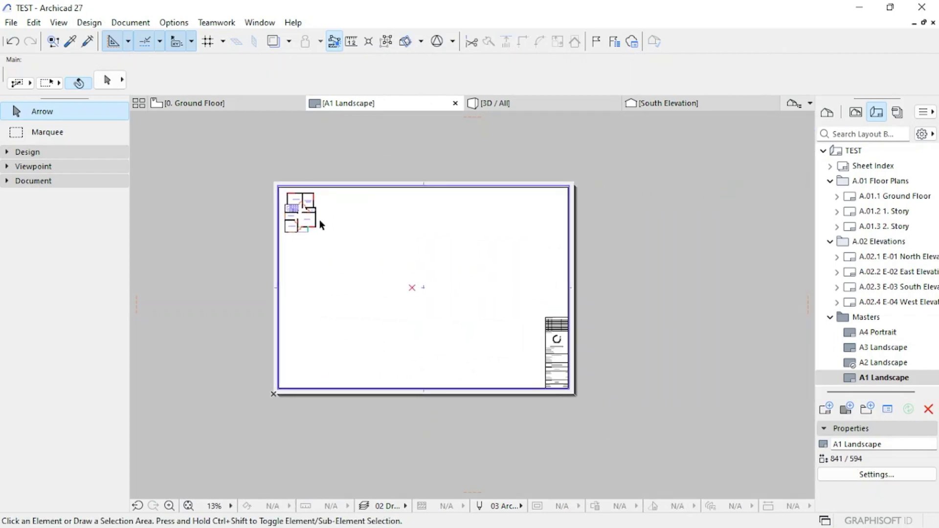
- Switch to the 1. Story plan, select all of it and copy
click(200, 103)
right_click(210, 107)
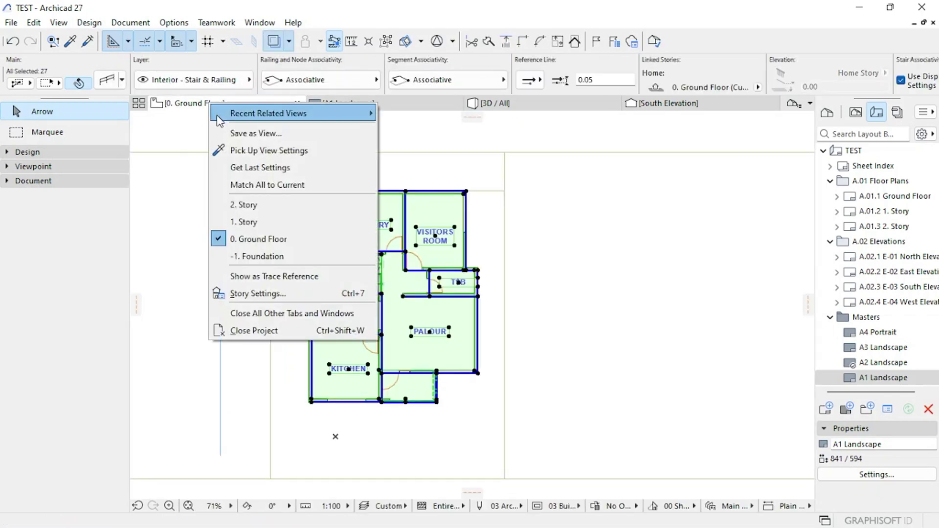
click(238, 223)
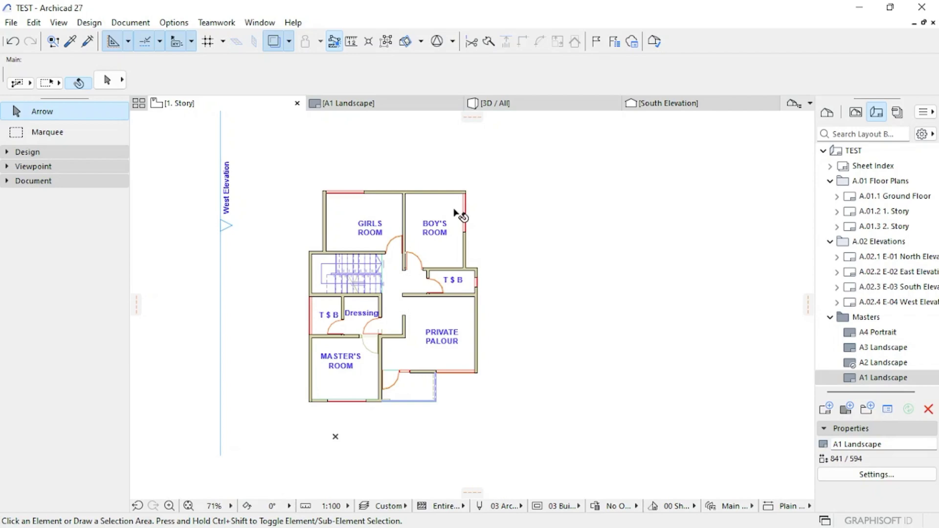
drag(519, 162, 295, 435)
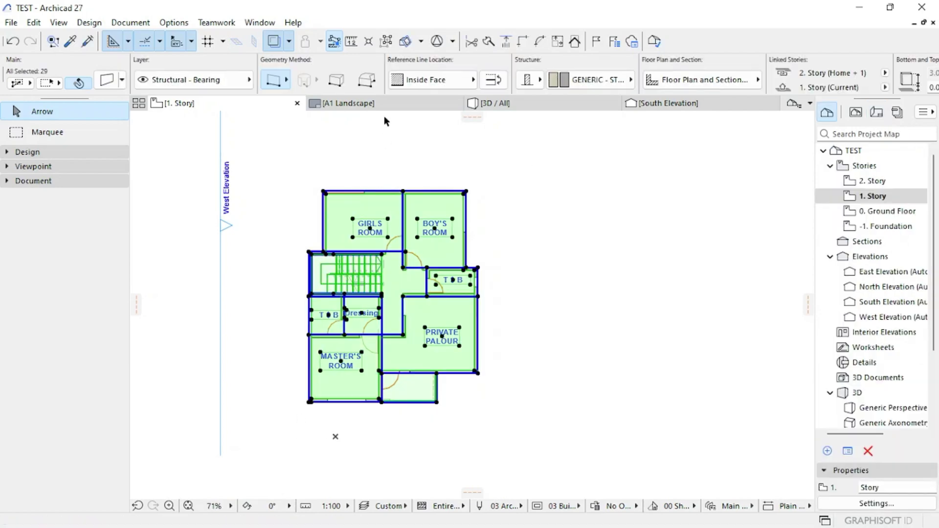
right_click(358, 144)
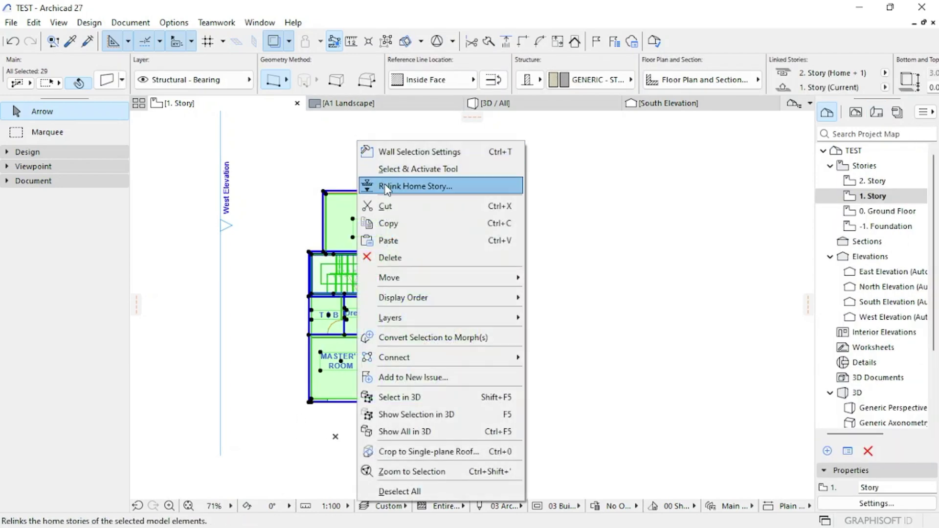
click(402, 226)
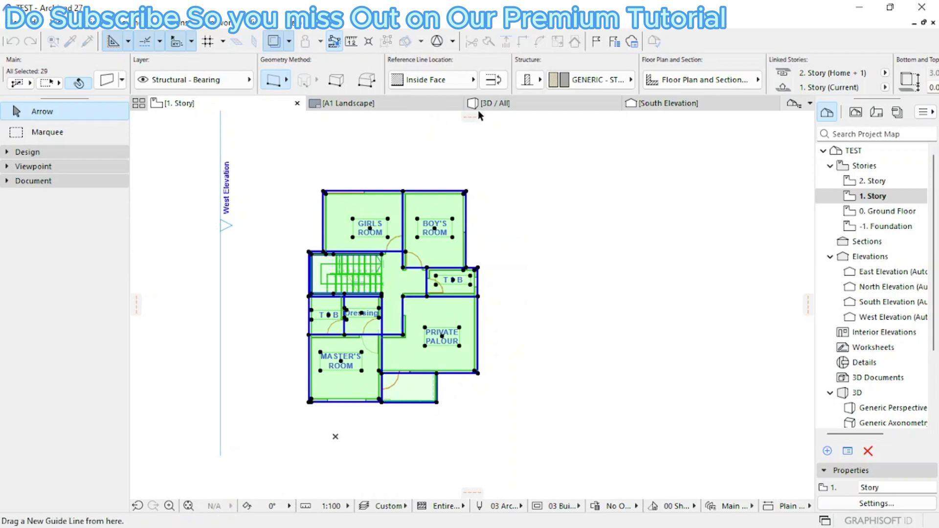
- Paste the 1. Story plan onto the A1 Landscape sheet with Zoom to Pasted Elements
click(388, 105)
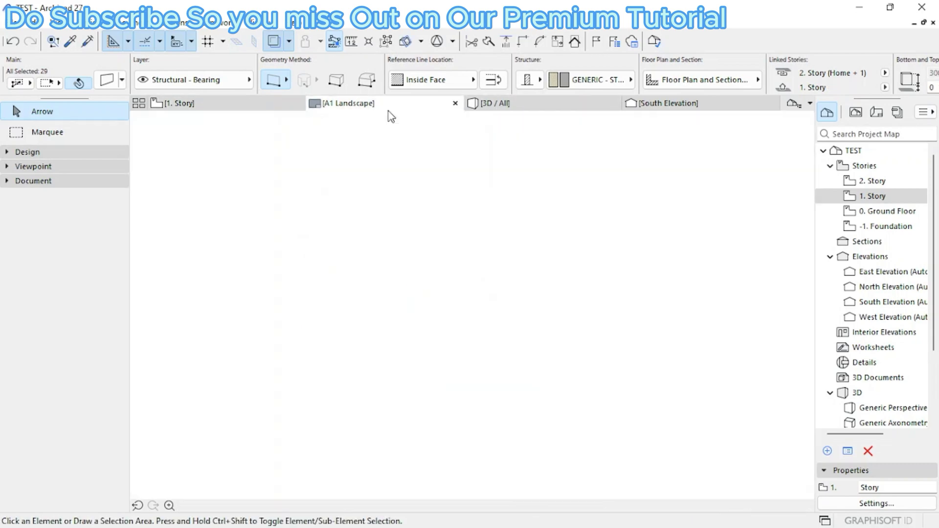
right_click(381, 189)
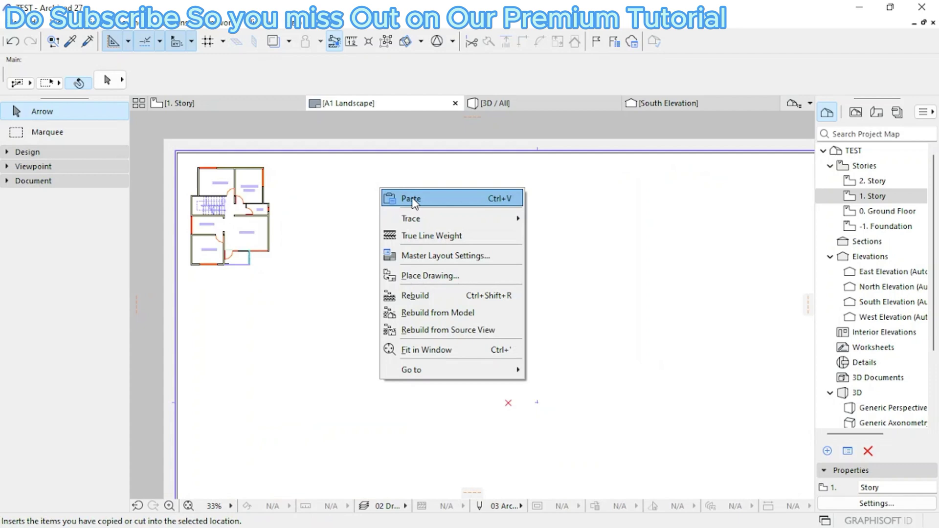
click(391, 199)
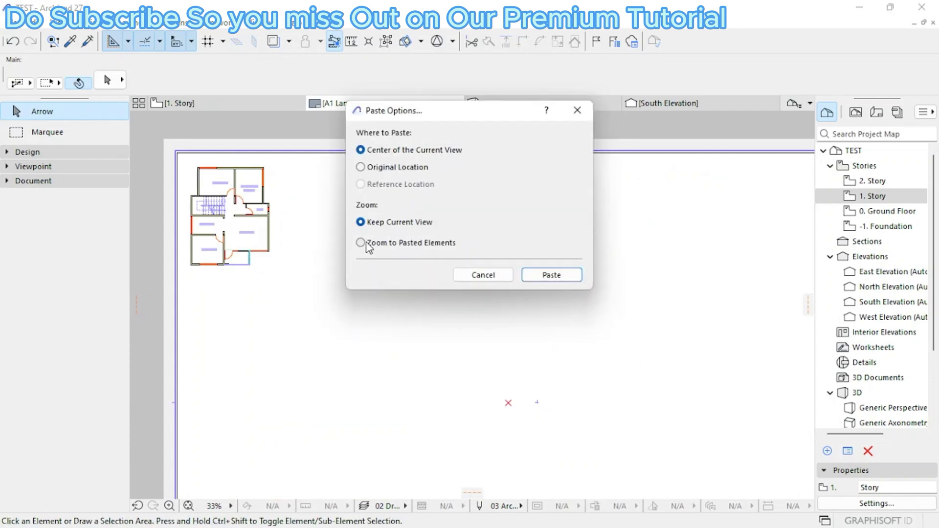
click(366, 242)
click(548, 276)
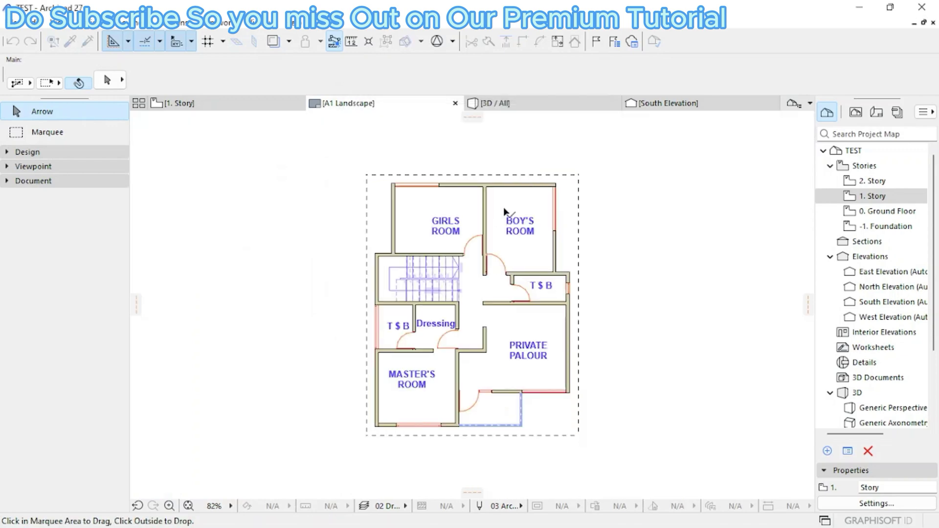
scroll(512, 248, down, 3)
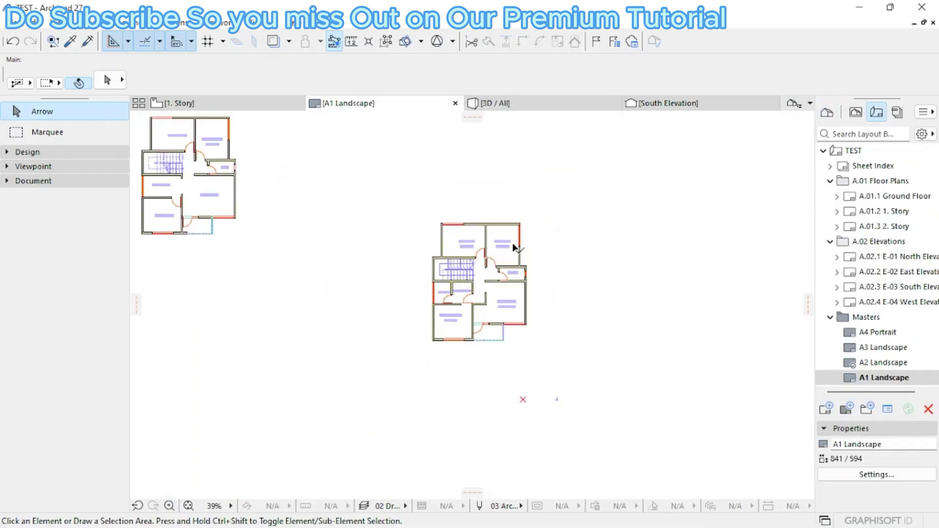
- Move the pasted 1. Story plan beside the Ground Floor plan along the top
drag(582, 186, 430, 346)
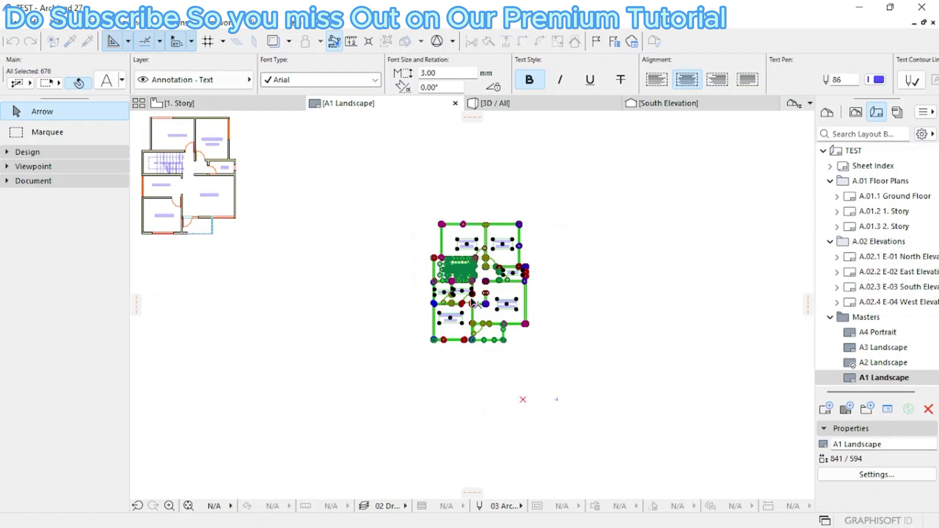
click(472, 323)
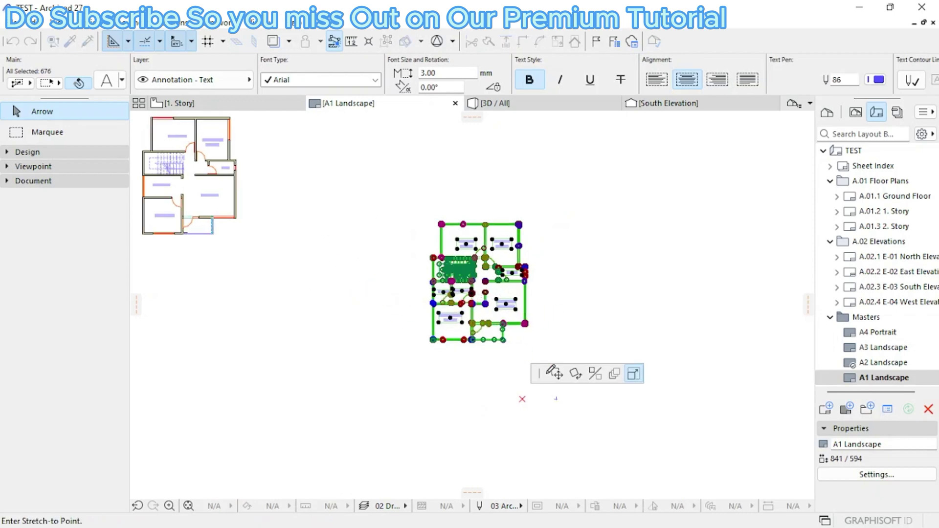
scroll(331, 227, down, 2)
click(556, 374)
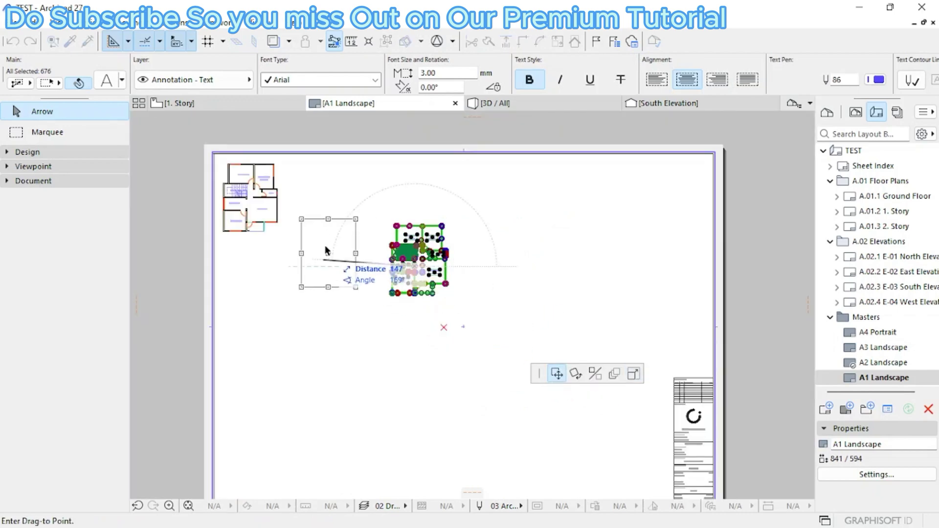
key(Escape)
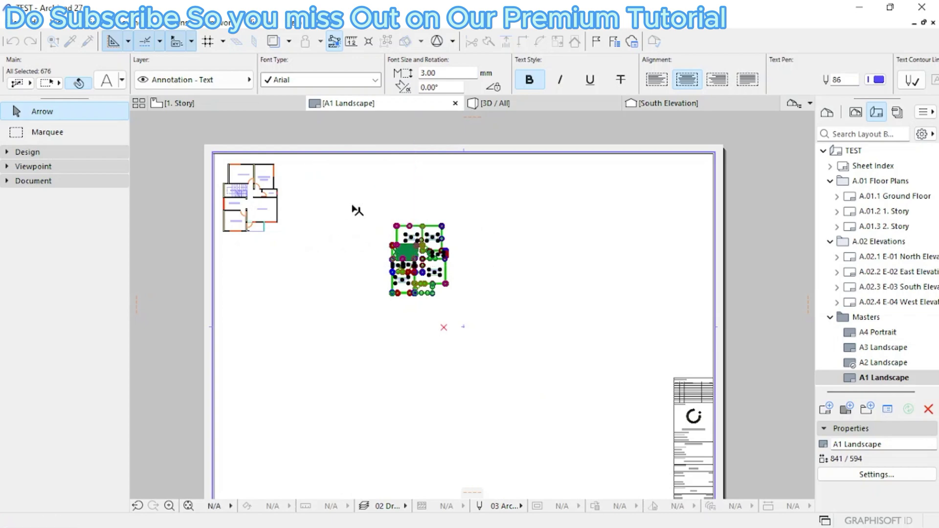
key(ctrl+z)
click(347, 295)
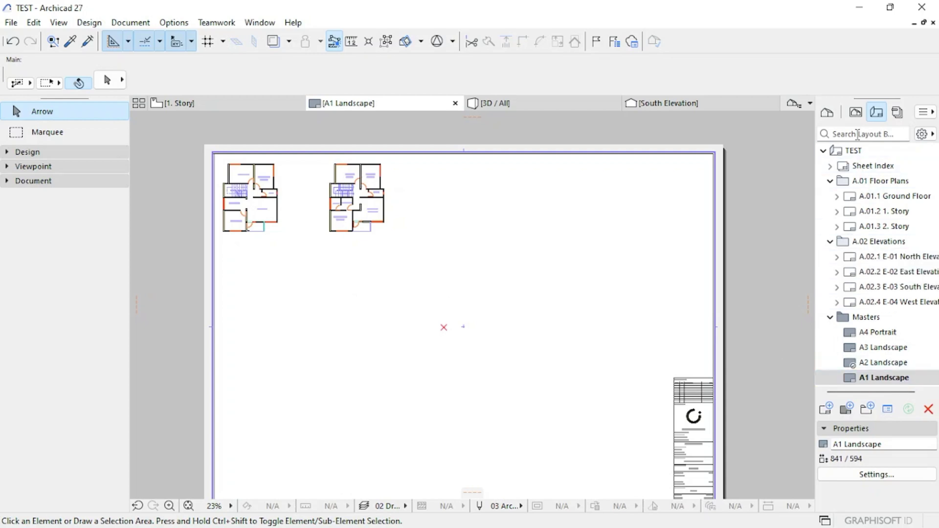
- Open the East Elevation from the Project Map, select the whole drawing and copy it
click(827, 114)
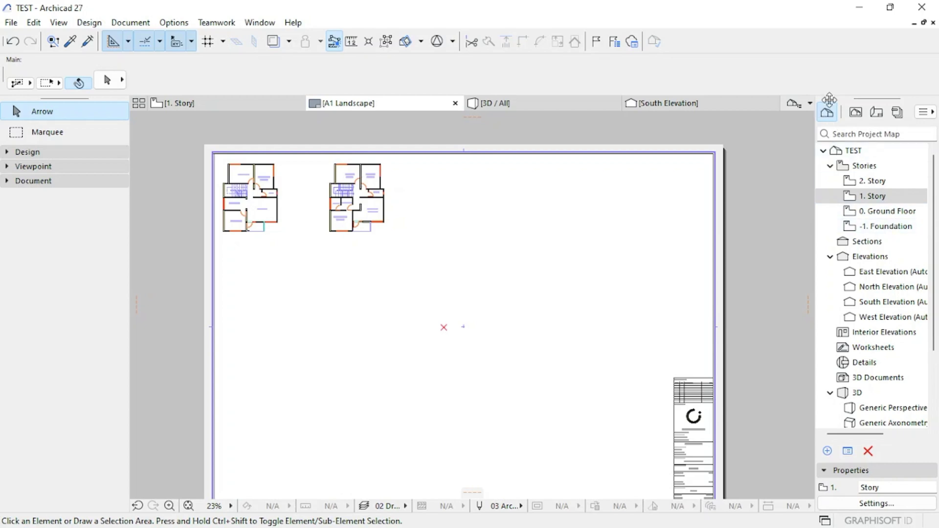
double_click(870, 277)
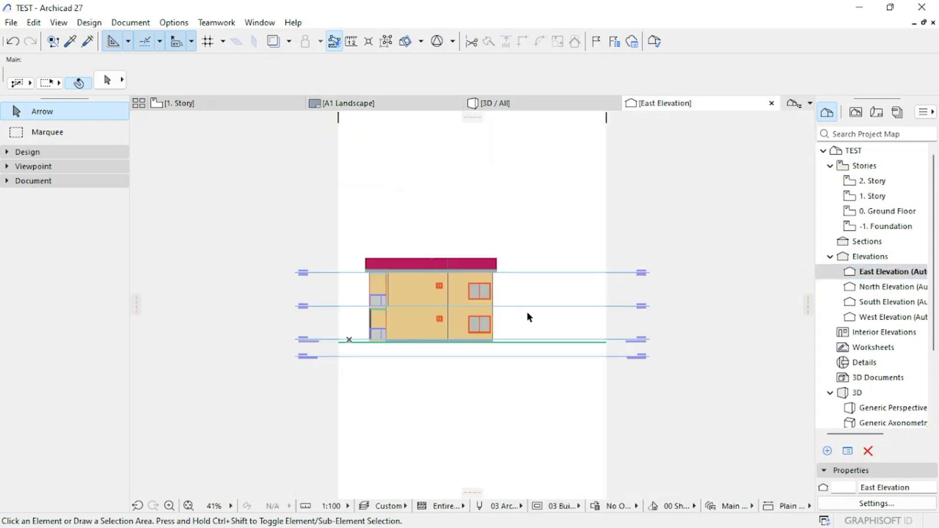
scroll(526, 312, up, 2)
click(552, 191)
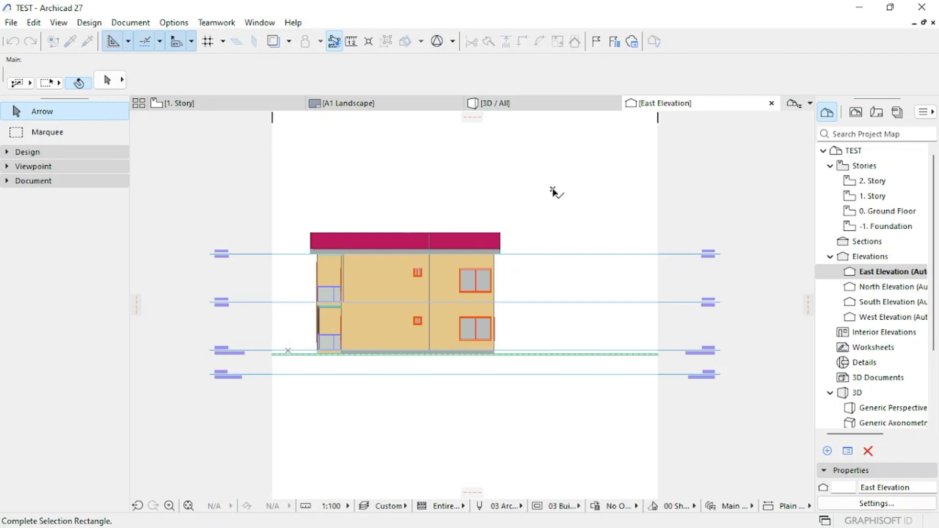
click(308, 411)
click(300, 389)
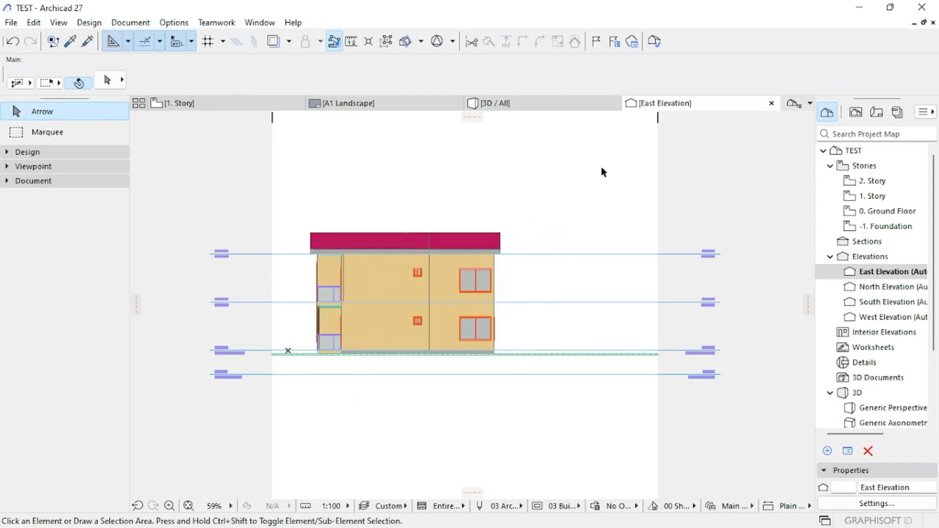
click(601, 171)
click(301, 394)
right_click(348, 181)
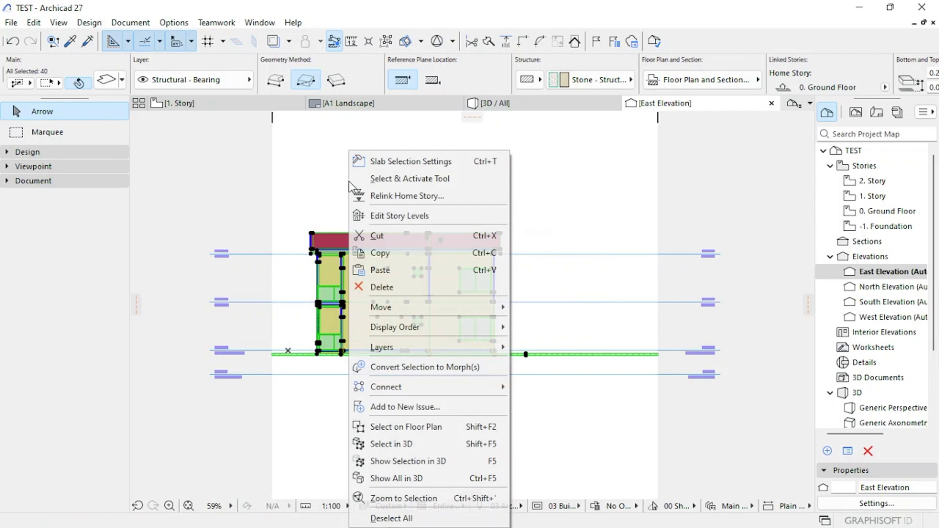
mouse_move(380, 307)
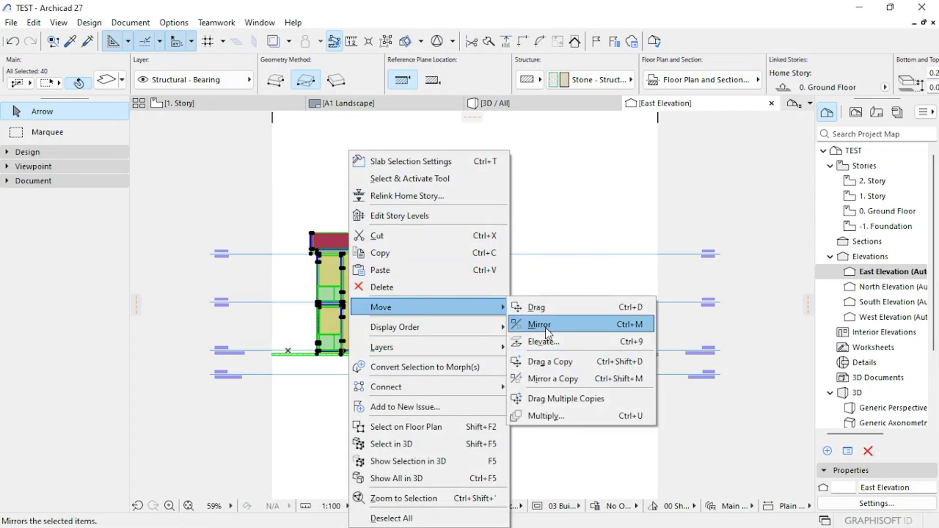
click(386, 253)
- Paste the elevation onto the lower-left of the A1 Landscape sheet and confirm placement
click(348, 104)
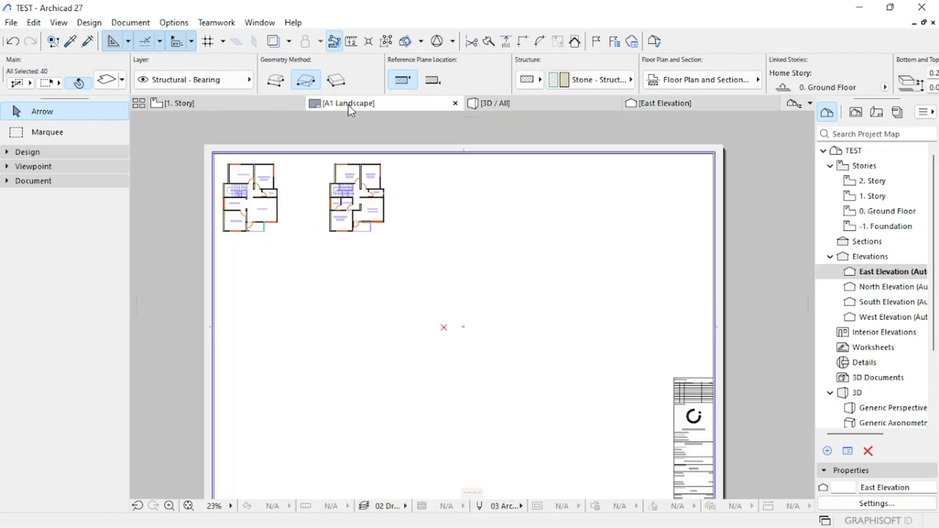
middle_drag(238, 279, 386, 166)
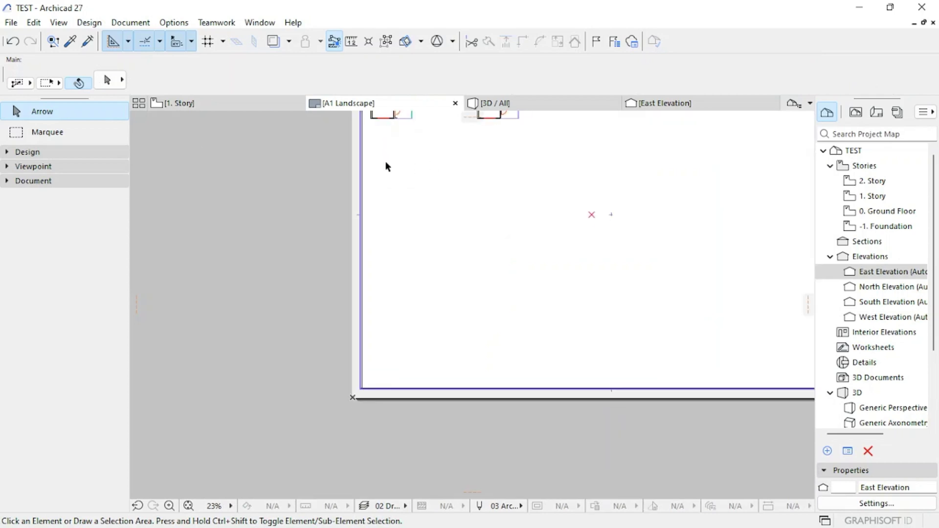
right_click(386, 167)
click(408, 175)
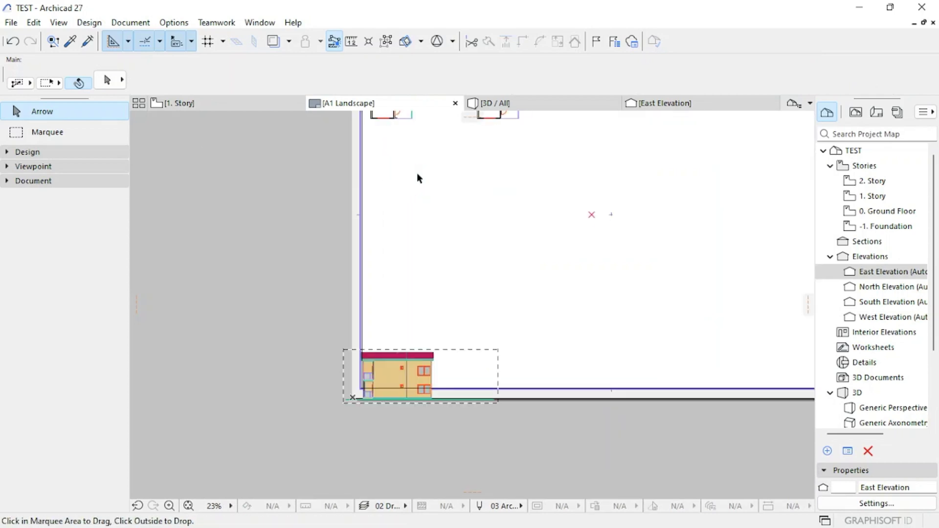
right_click(456, 279)
click(474, 309)
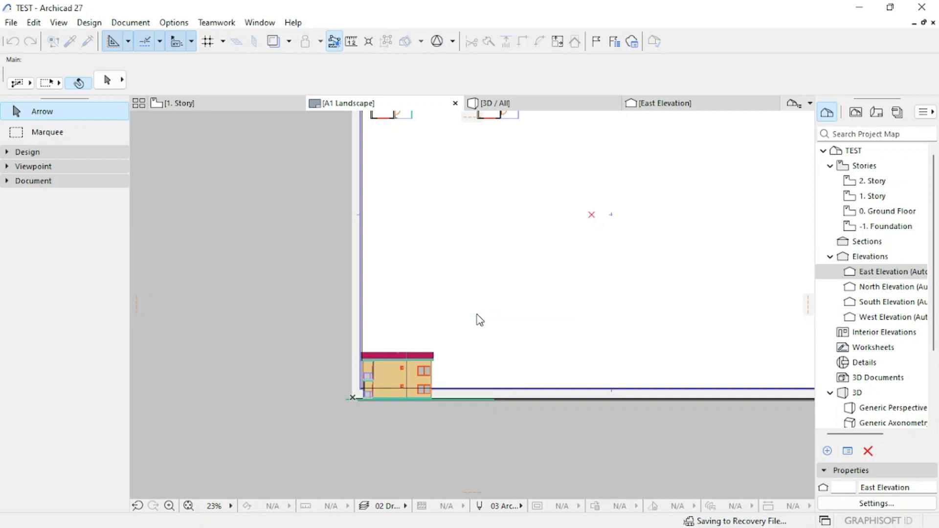
- Reposition the pasted elevation below the two floor plans
click(479, 305)
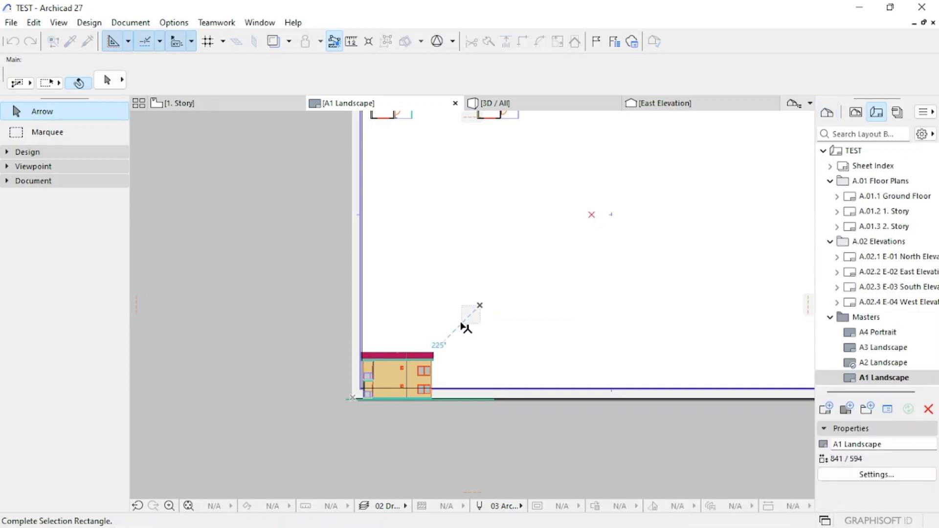
click(273, 465)
click(402, 365)
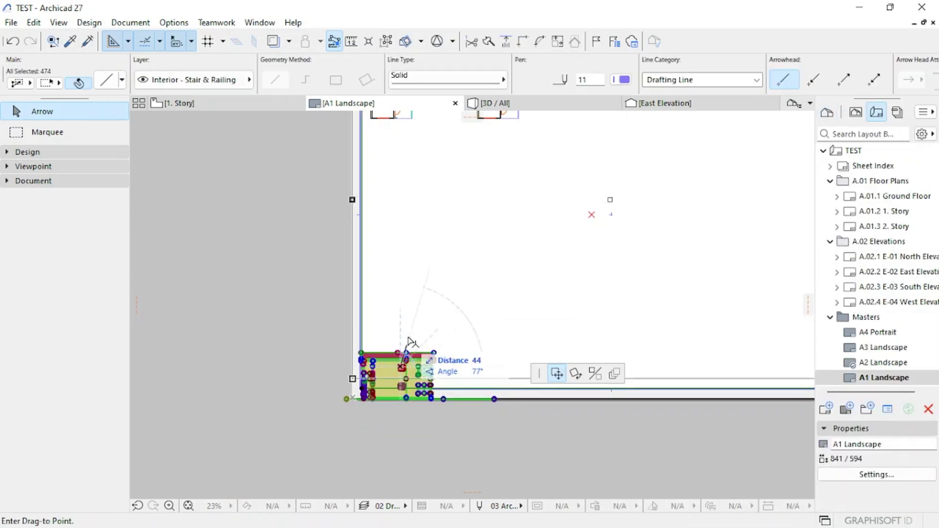
middle_drag(431, 240, 402, 305)
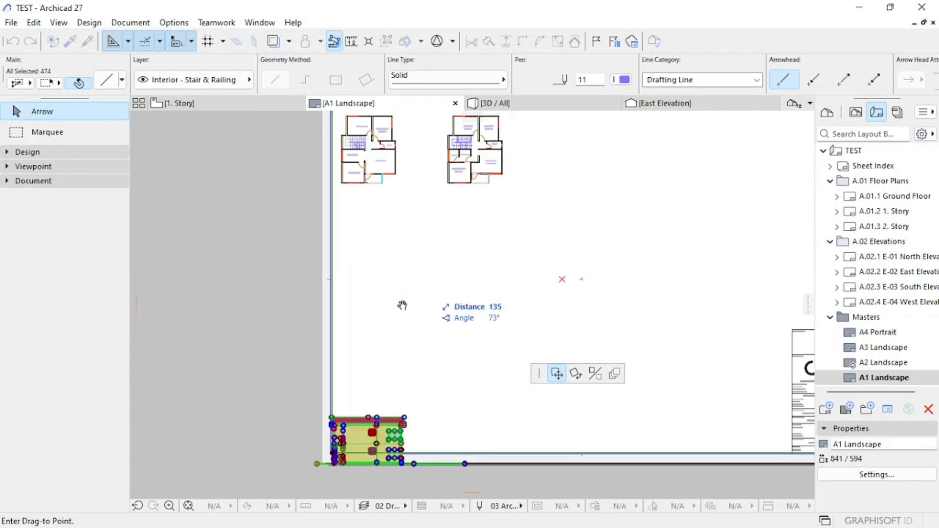
key(Escape)
scroll(274, 407, up, 3)
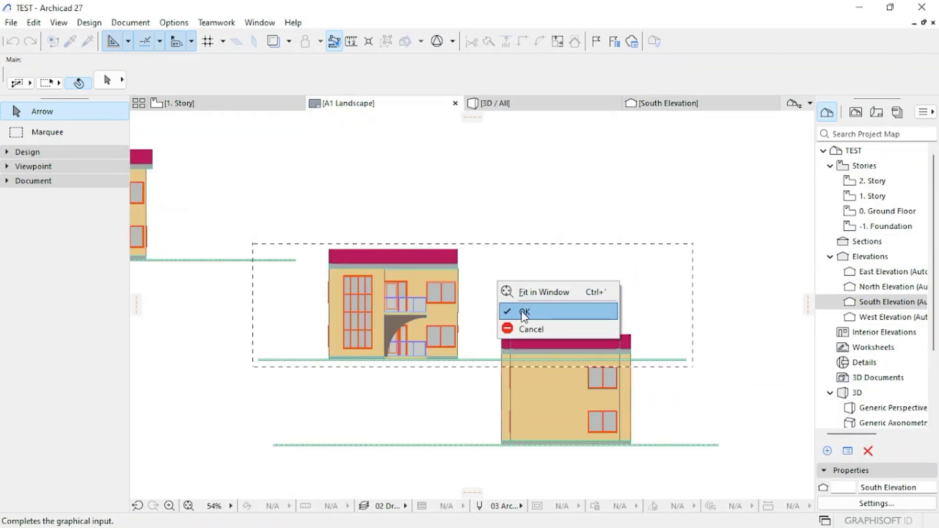
click(523, 311)
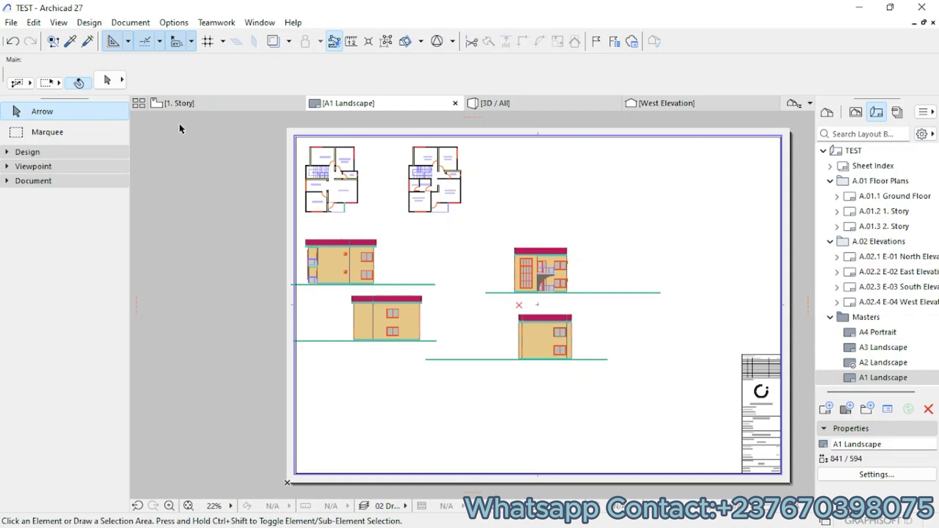
mouse_move(179, 102)
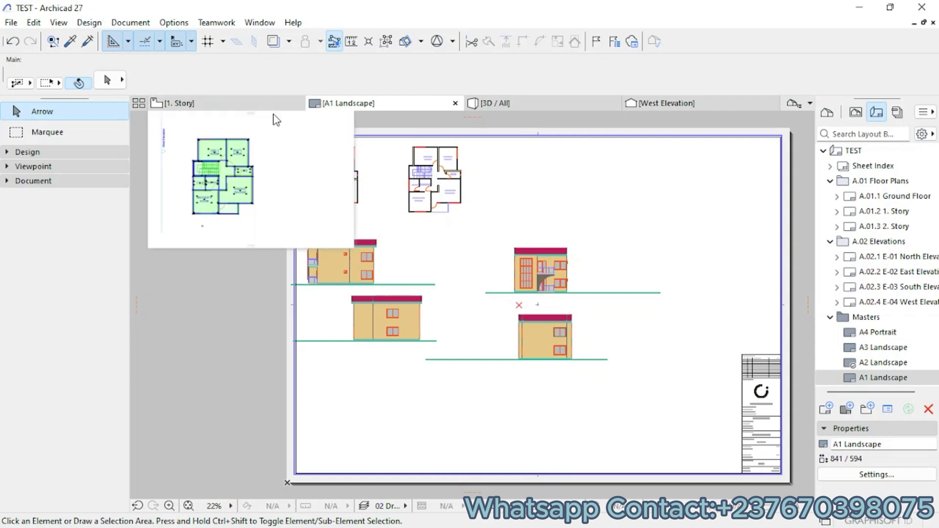
- On the 1. Story plan, activate the Section tool with its default settings
click(234, 102)
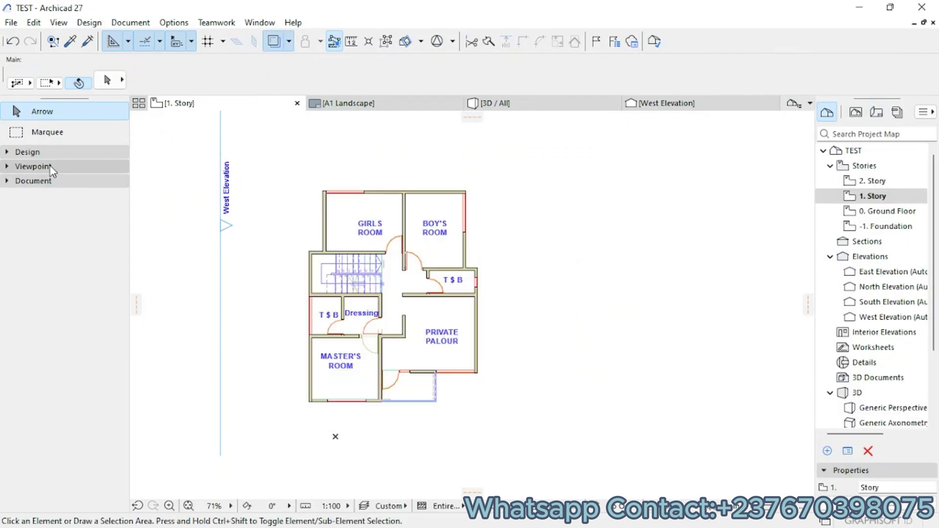
click(9, 166)
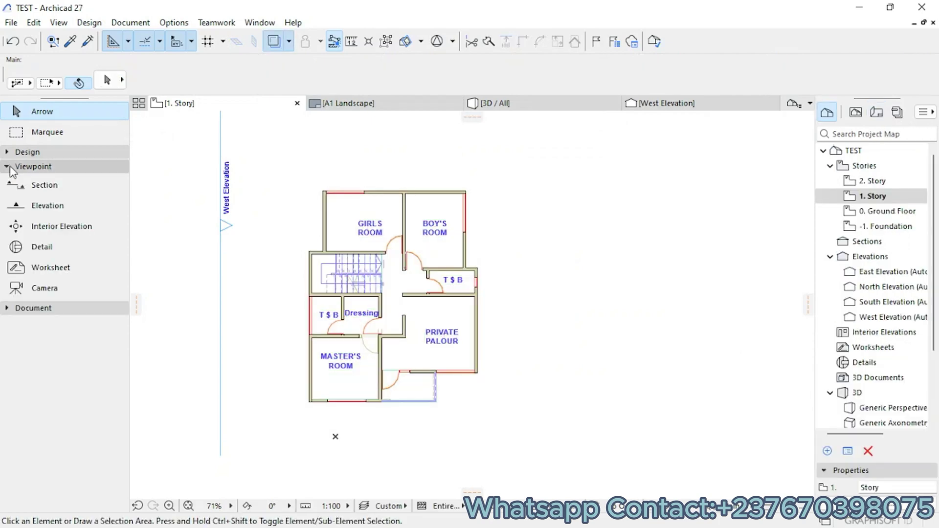
click(32, 188)
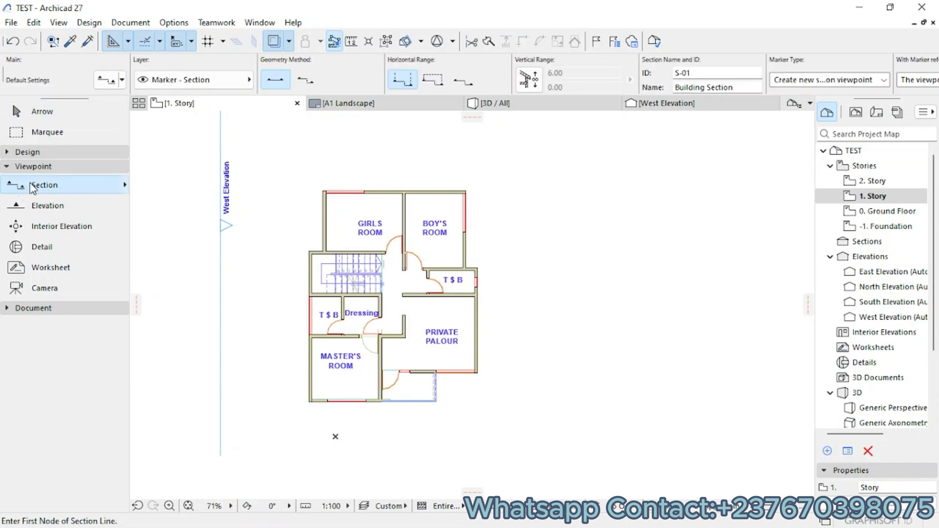
key(ctrl+t)
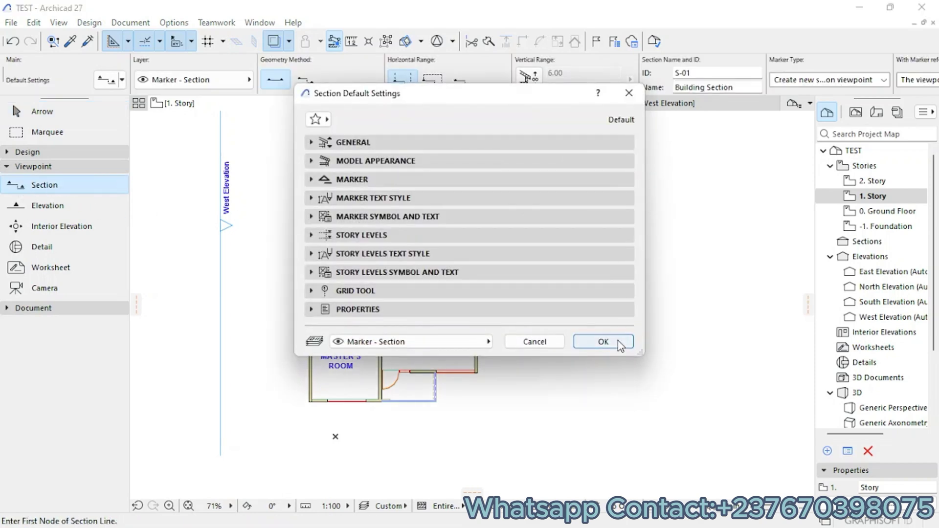
click(620, 340)
- Draw vertical section line S-01 across the plan and set its viewing direction
middle_drag(402, 230, 412, 187)
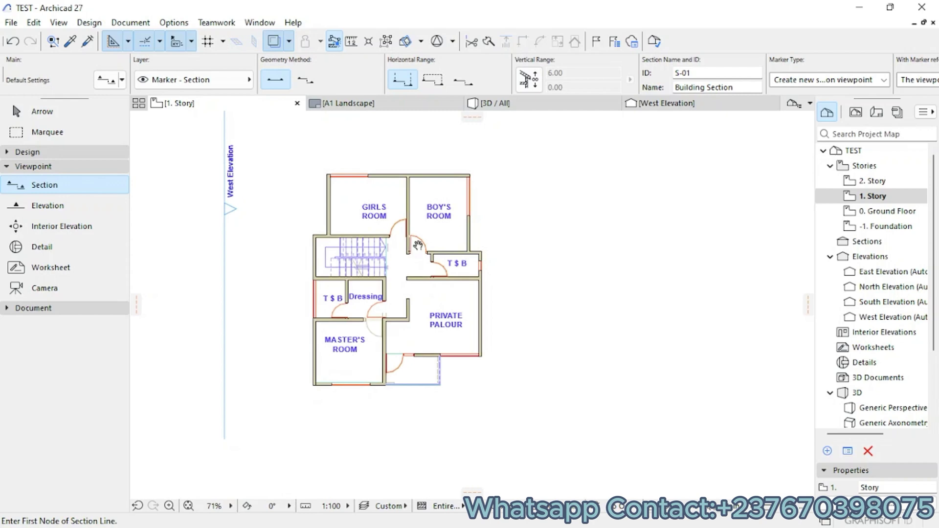
click(408, 121)
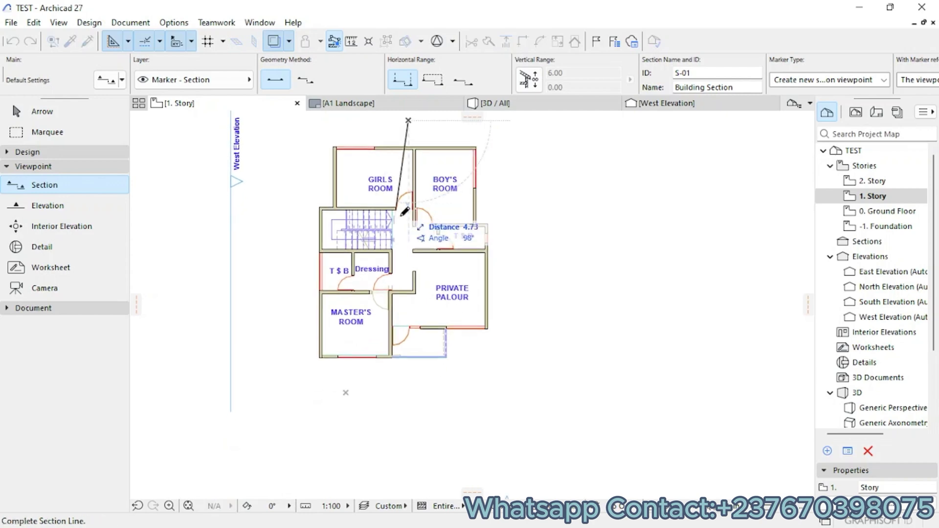
click(409, 377)
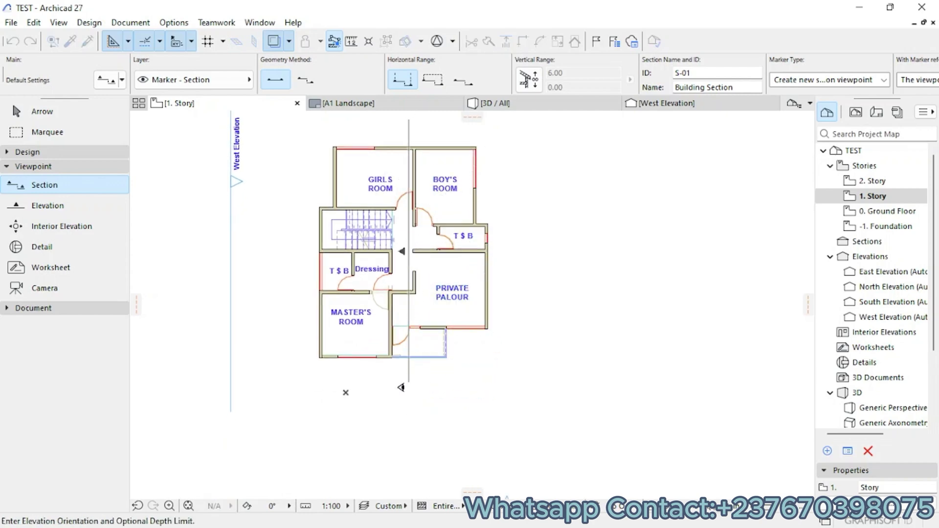
click(310, 398)
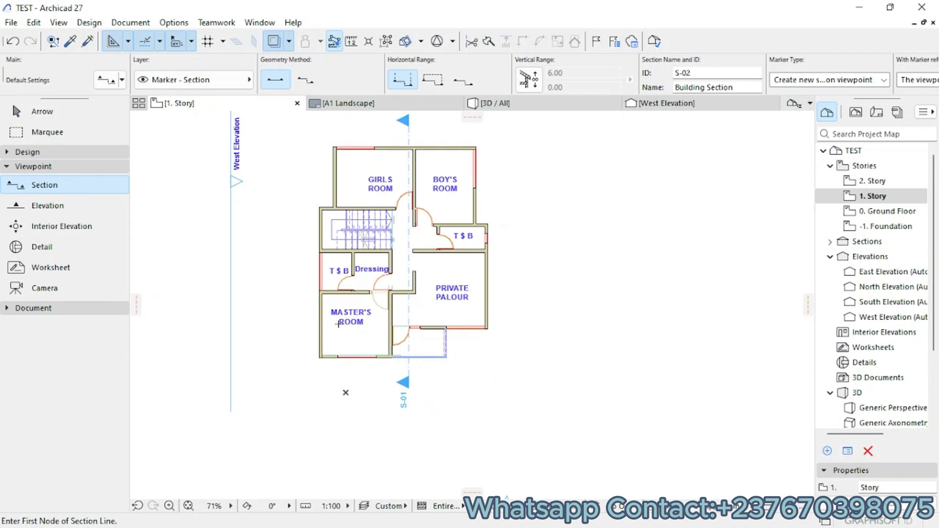
- Draw horizontal section line S-02, then select S-01 under Sections in the Navigator
scroll(338, 323, up, 3)
click(275, 300)
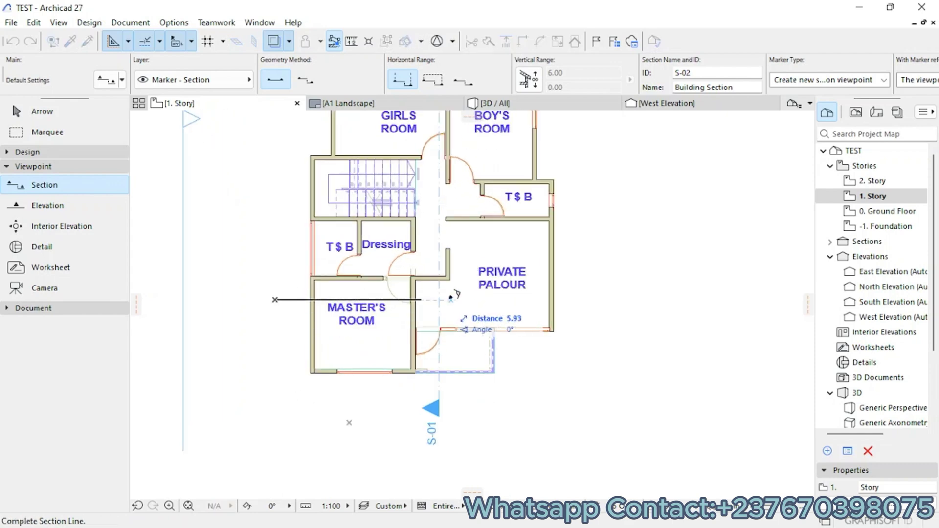
click(627, 299)
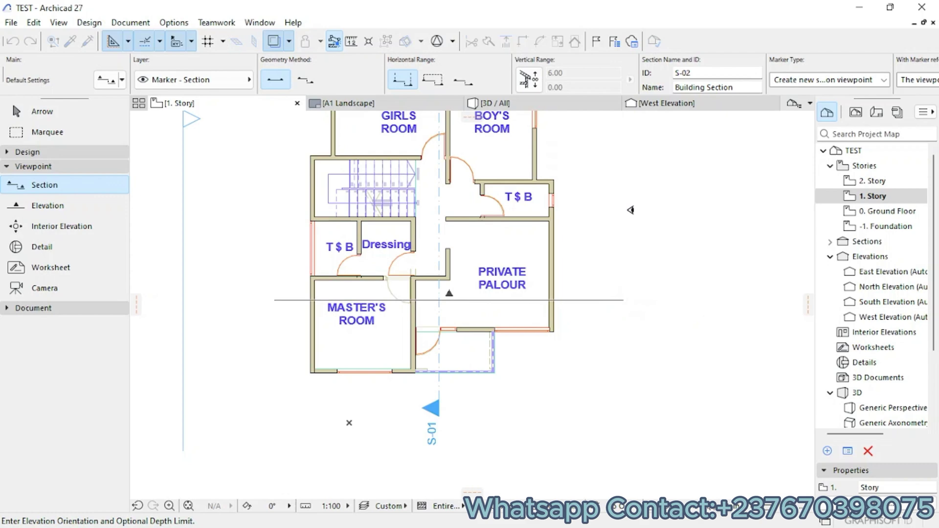
click(630, 210)
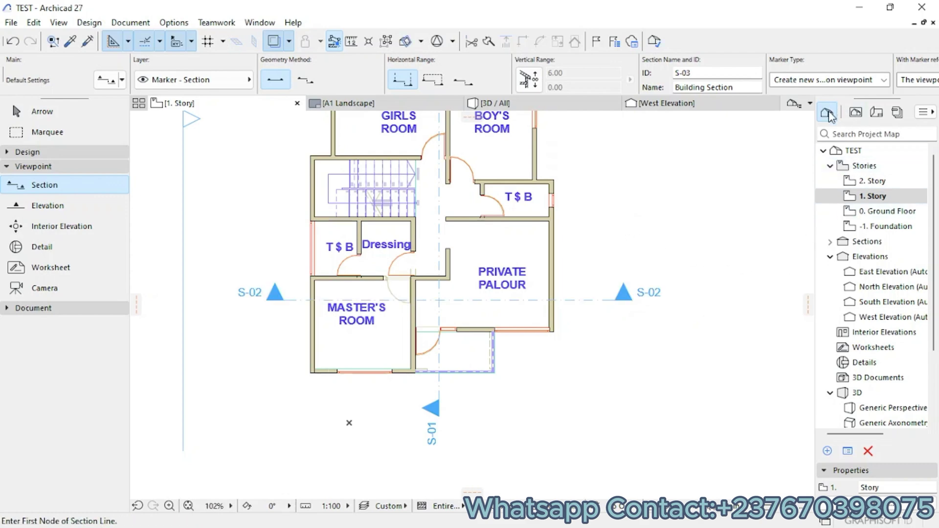
click(829, 241)
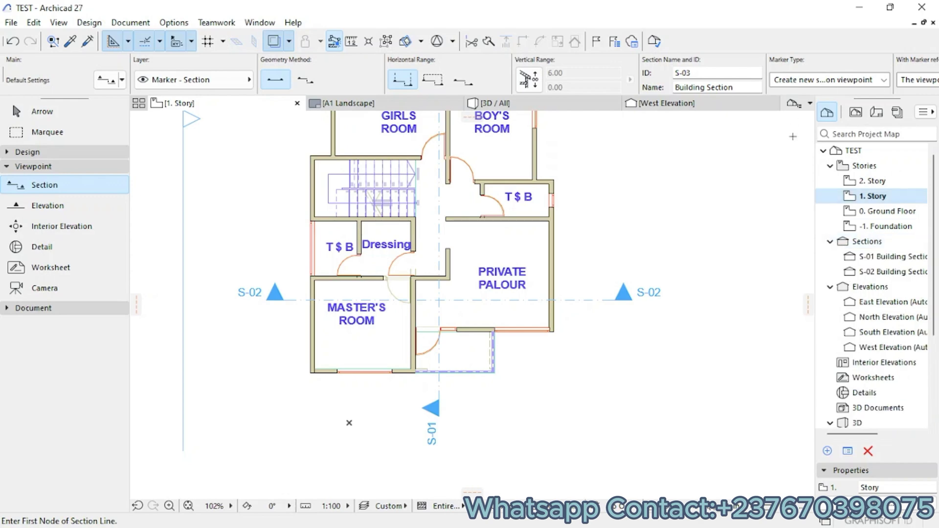
click(864, 260)
- Open the S-01 Building Section, marquee-select all its elements and copy them
double_click(863, 260)
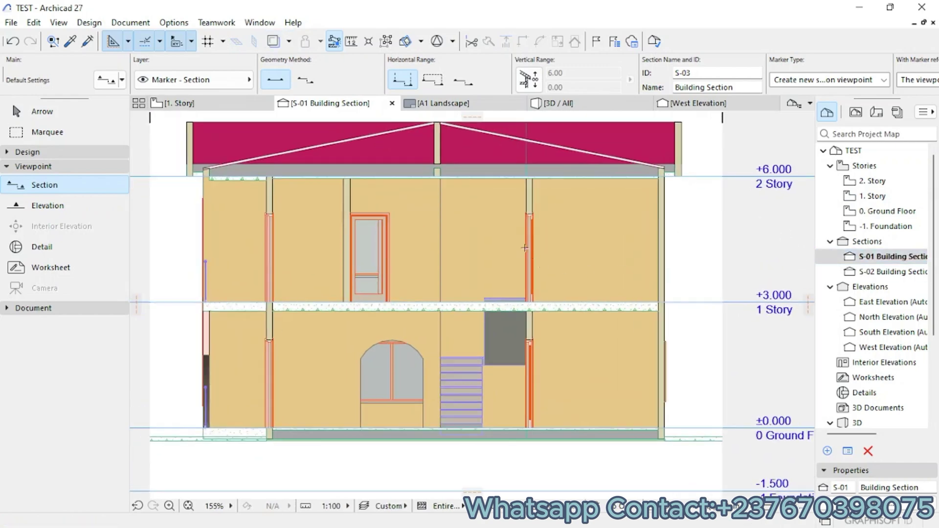
scroll(524, 248, down, 3)
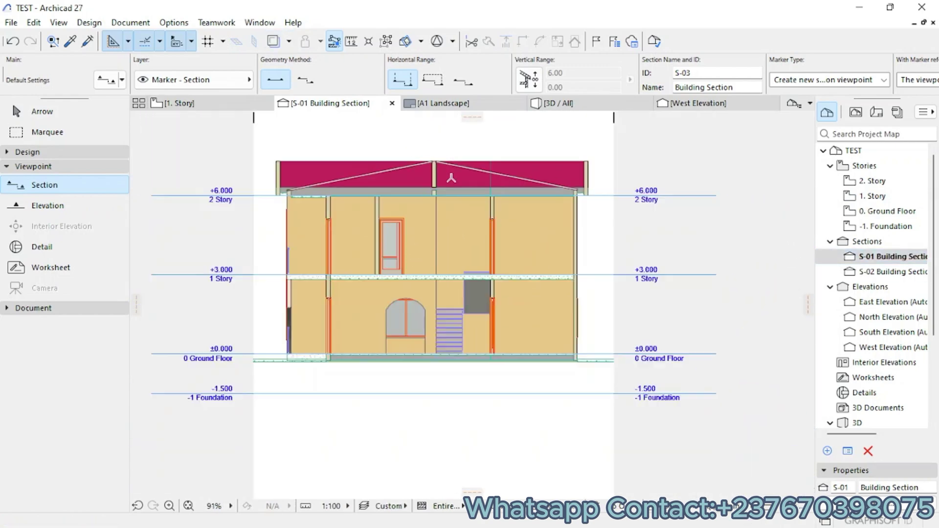
scroll(450, 177, down, 2)
key(Escape)
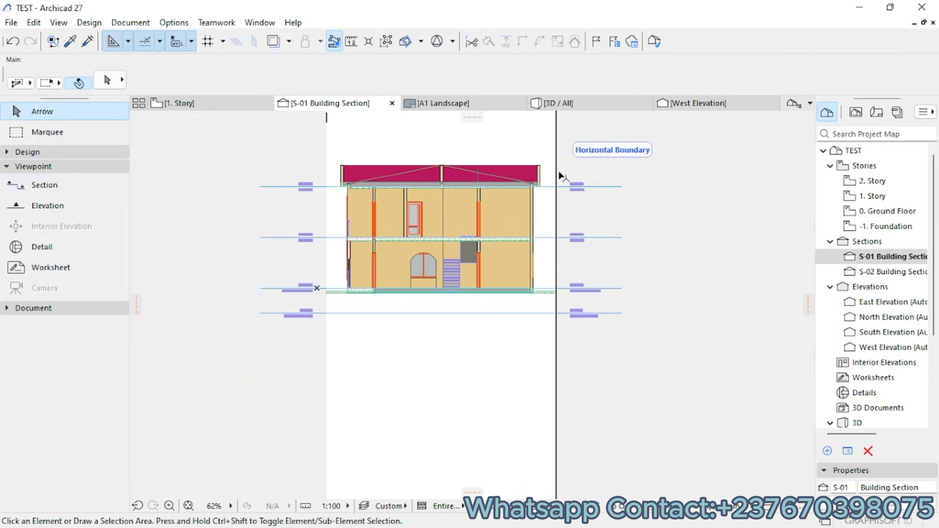
scroll(547, 142, up, 1)
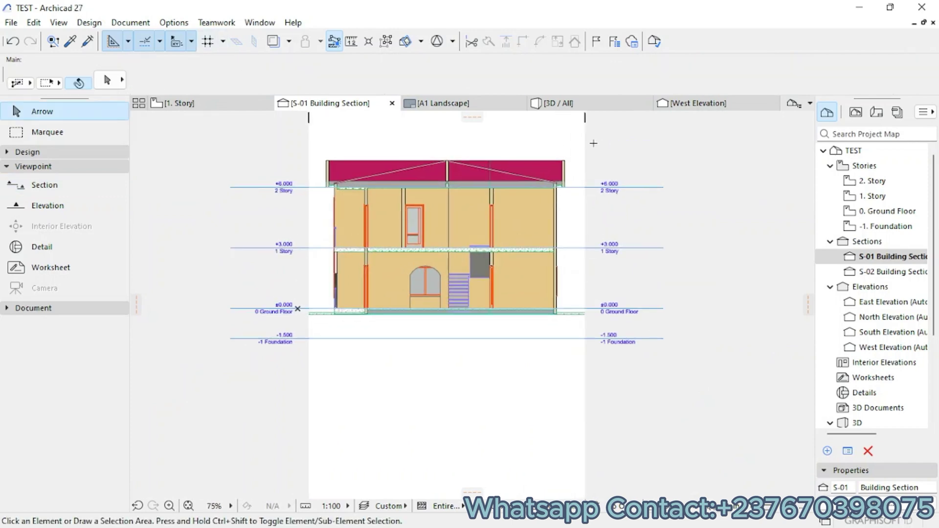
click(580, 148)
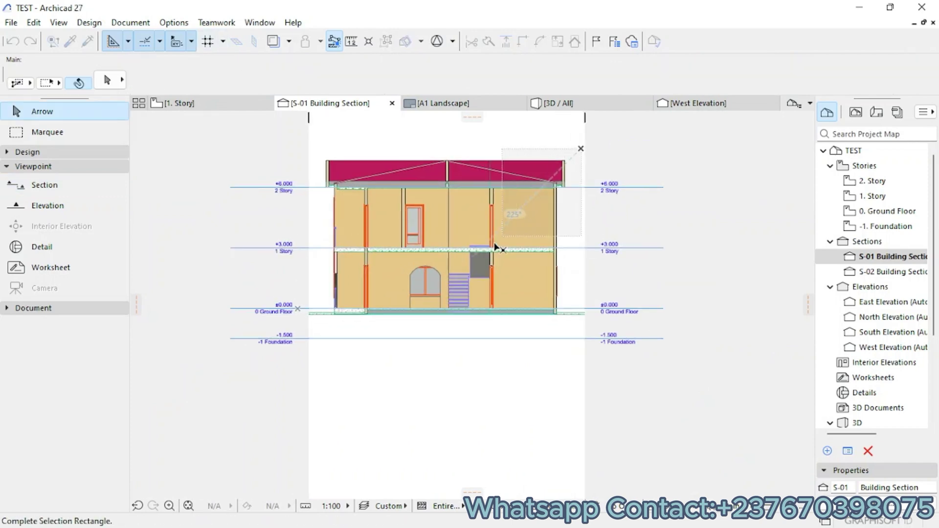
click(308, 347)
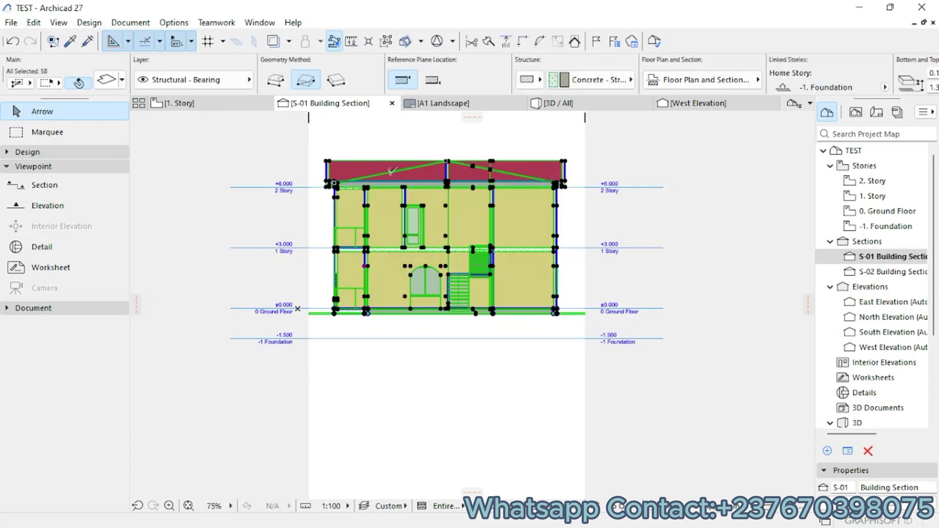
right_click(391, 170)
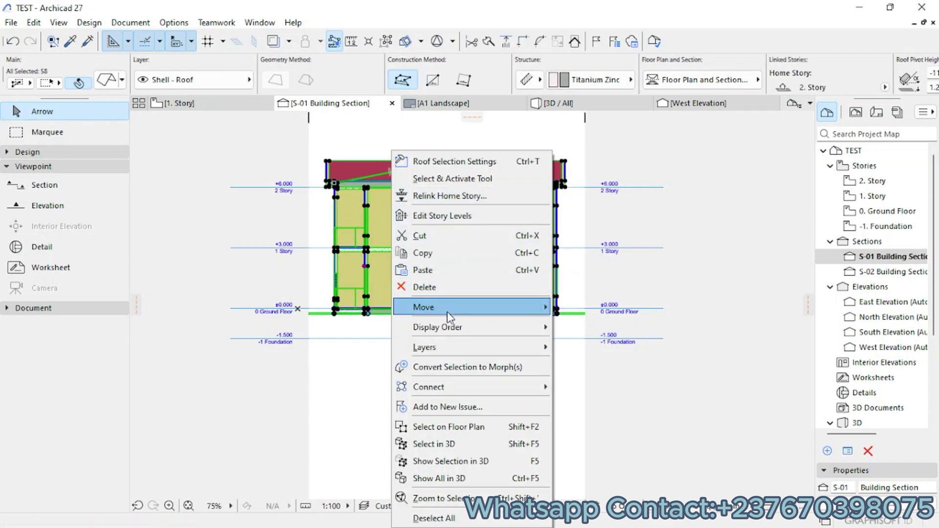
click(452, 253)
- Paste the section onto the A1 Landscape sheet beneath the elevations
click(478, 103)
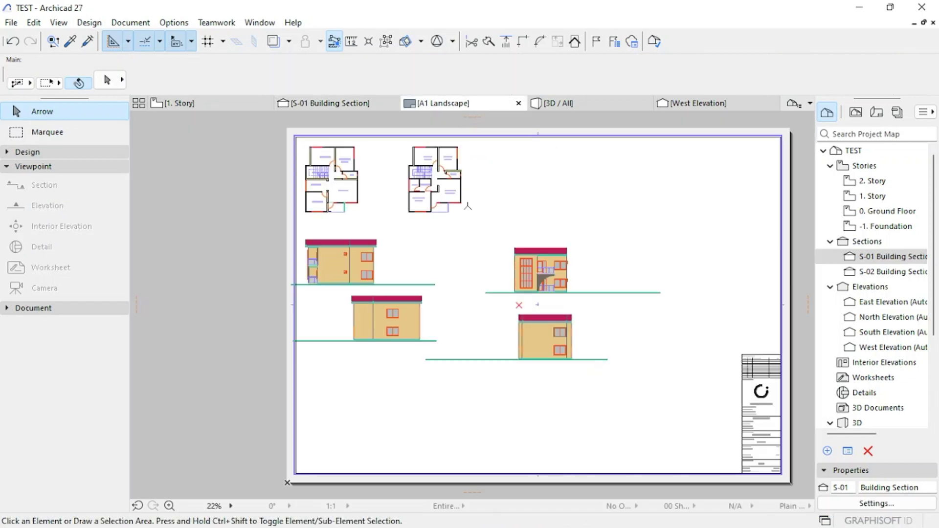
scroll(388, 315, down, 3)
right_click(358, 237)
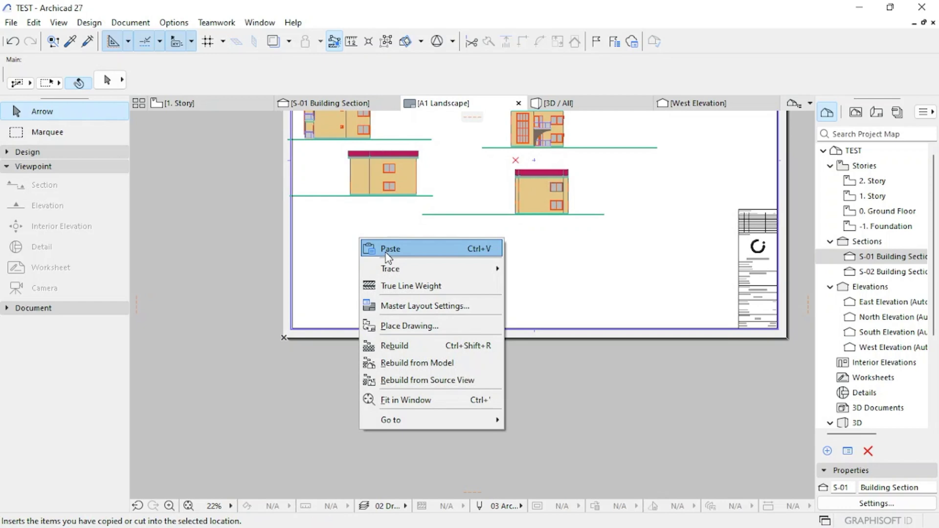
click(389, 251)
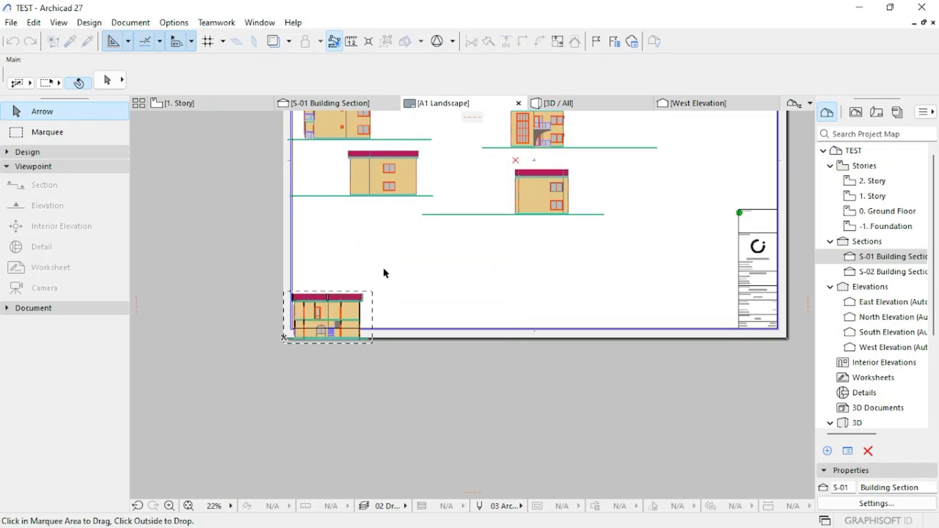
click(293, 264)
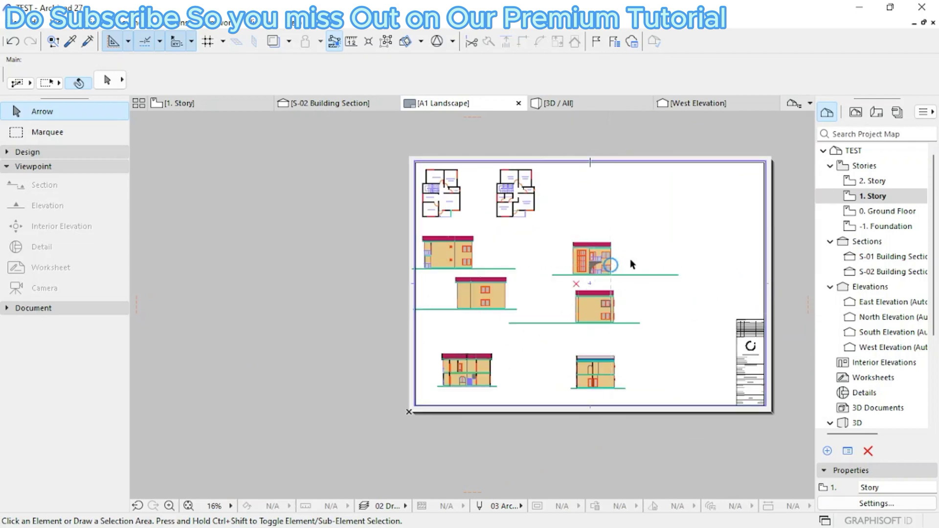
- Switch to the 2. Story plan, select all its elements and copy them
click(192, 103)
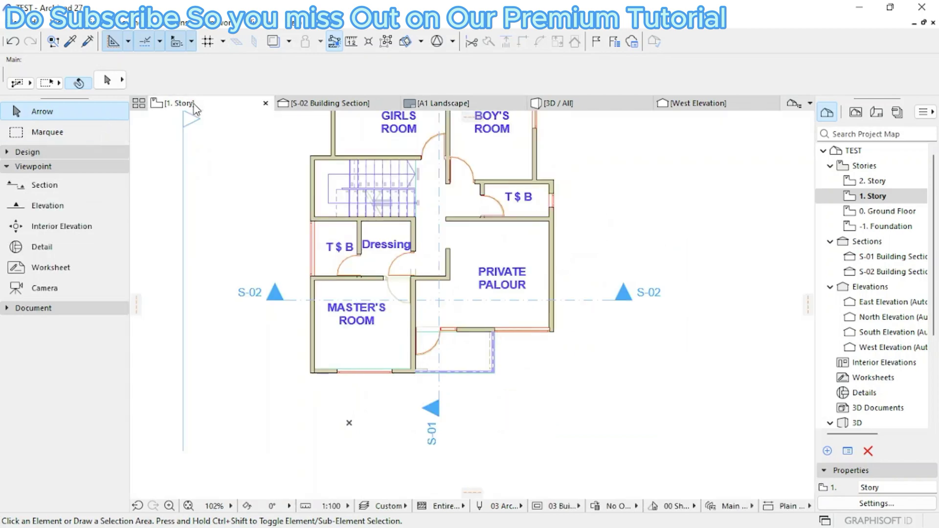
right_click(190, 103)
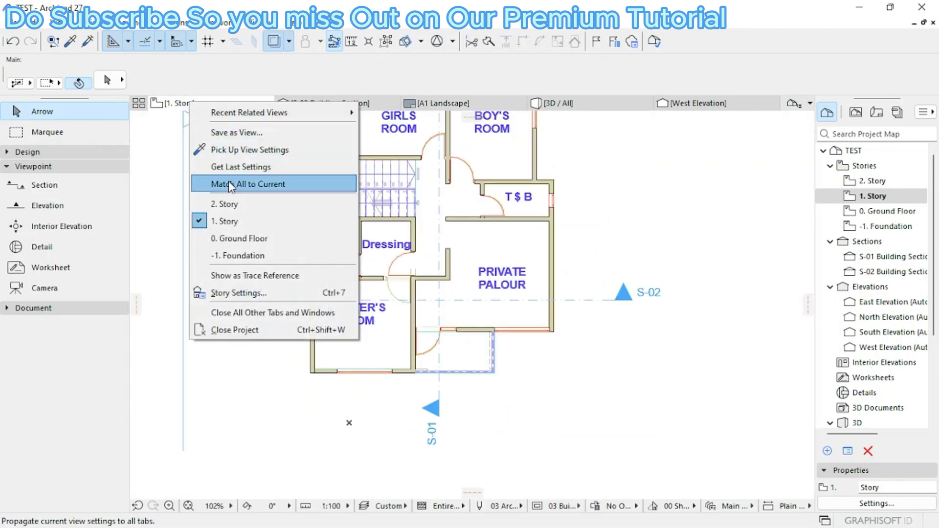
click(230, 202)
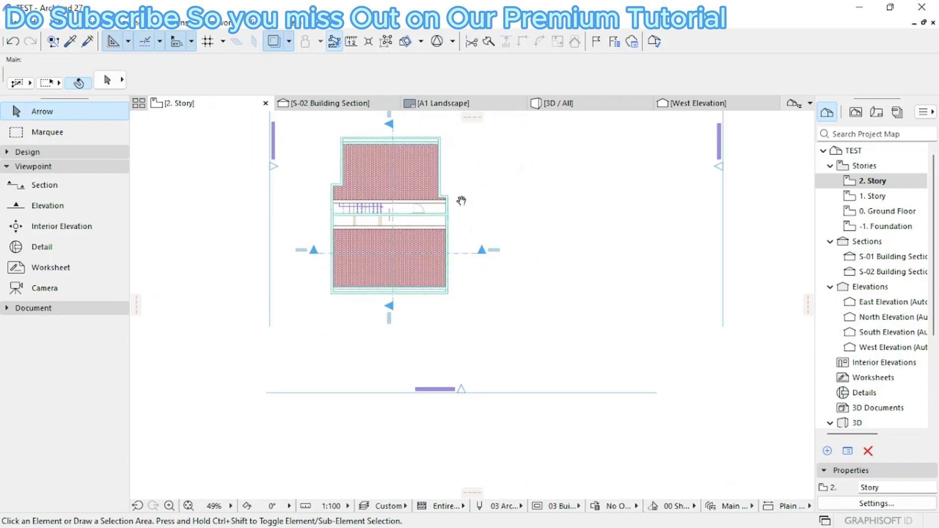
drag(533, 168, 300, 398)
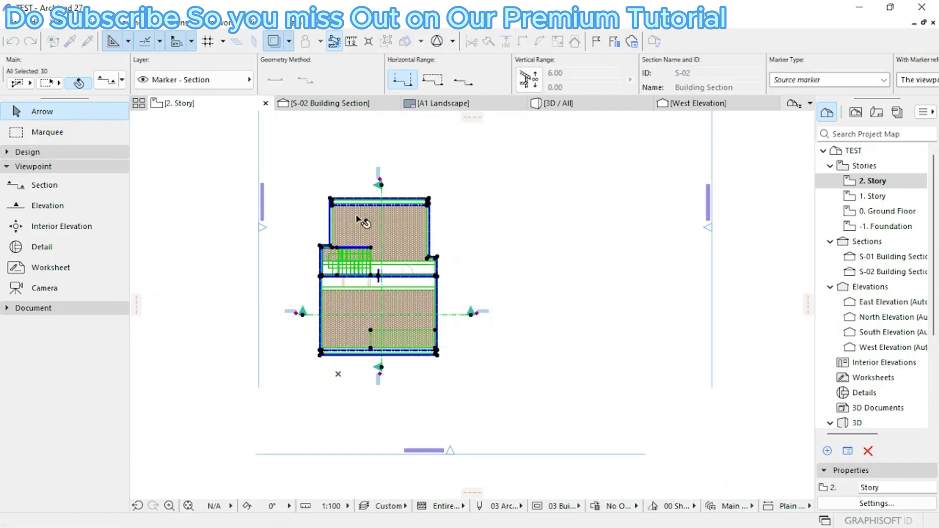
right_click(356, 186)
click(386, 268)
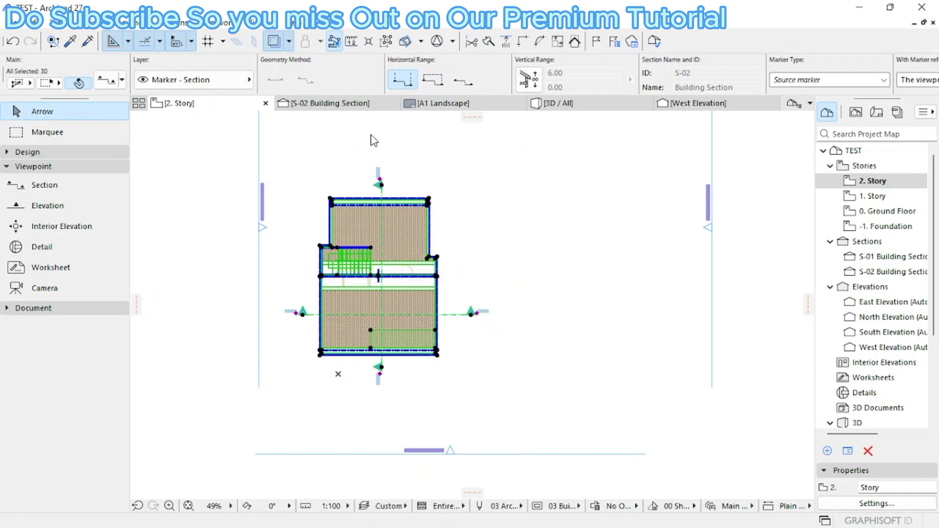
- Paste the 2. Story key plan onto the A1 Landscape sheet's upper right with Zoom to Pasted Elements
click(442, 103)
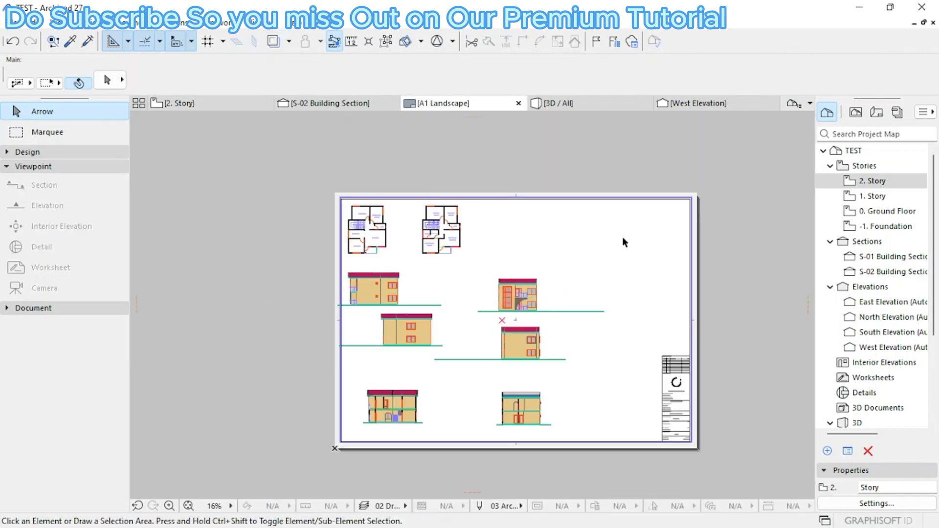
scroll(621, 241, up, 1)
scroll(618, 241, up, 2)
right_click(432, 167)
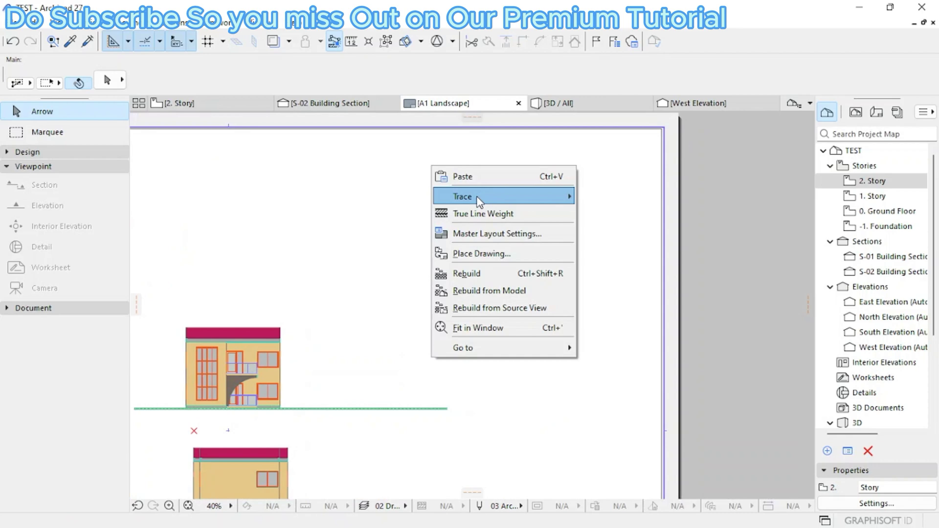
click(463, 176)
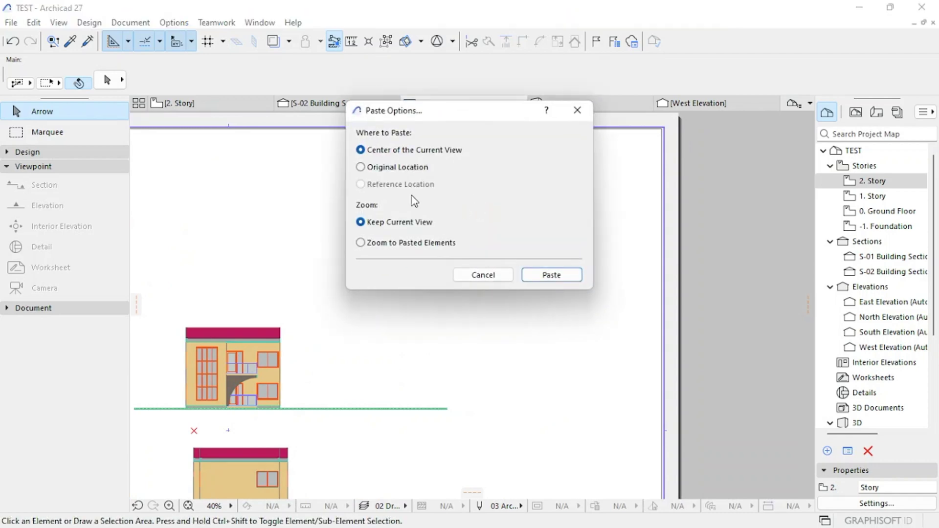
click(387, 243)
click(549, 274)
right_click(579, 221)
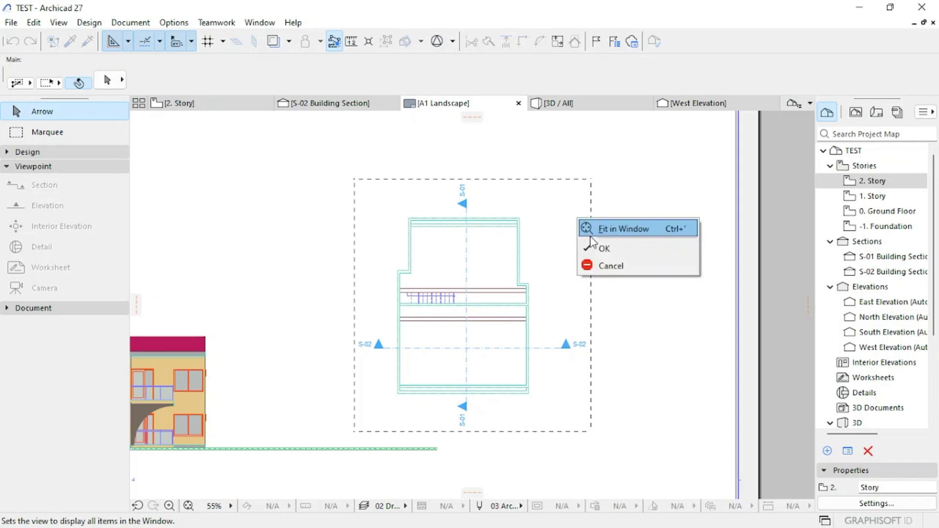
click(599, 247)
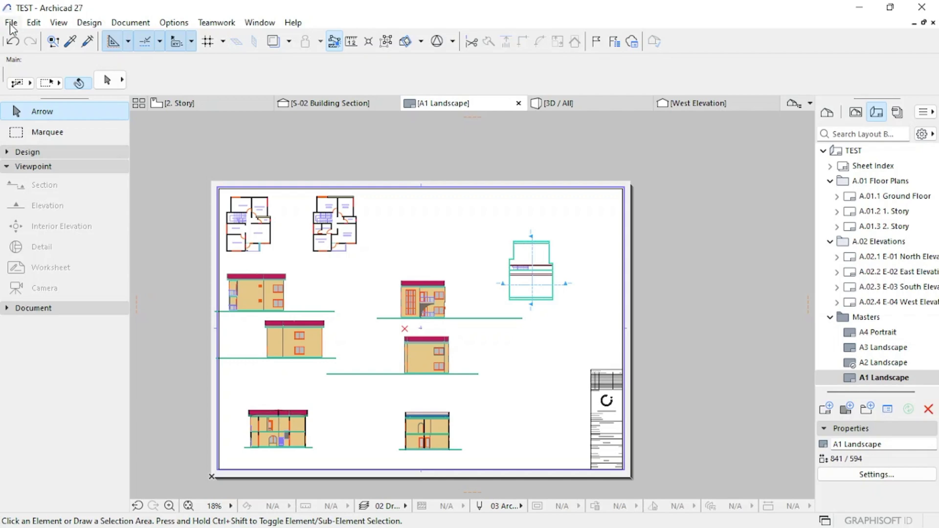
- Set up a DWG Save As with drawing unit 1 meter, saving into the GI DRAWING folder
click(11, 23)
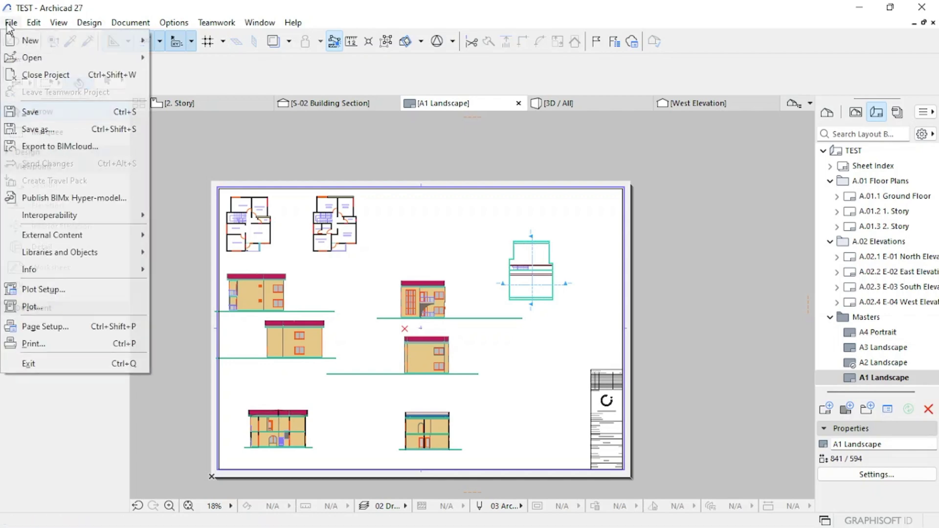
click(37, 129)
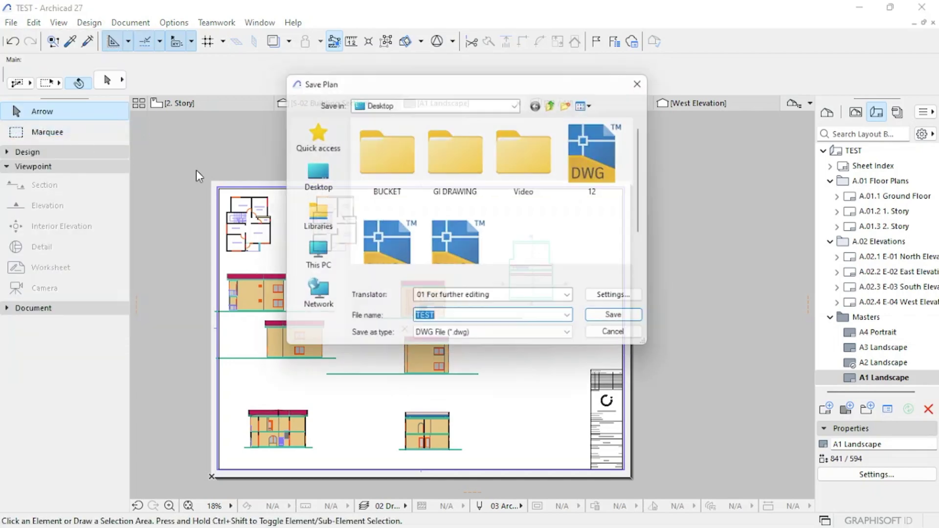
click(620, 302)
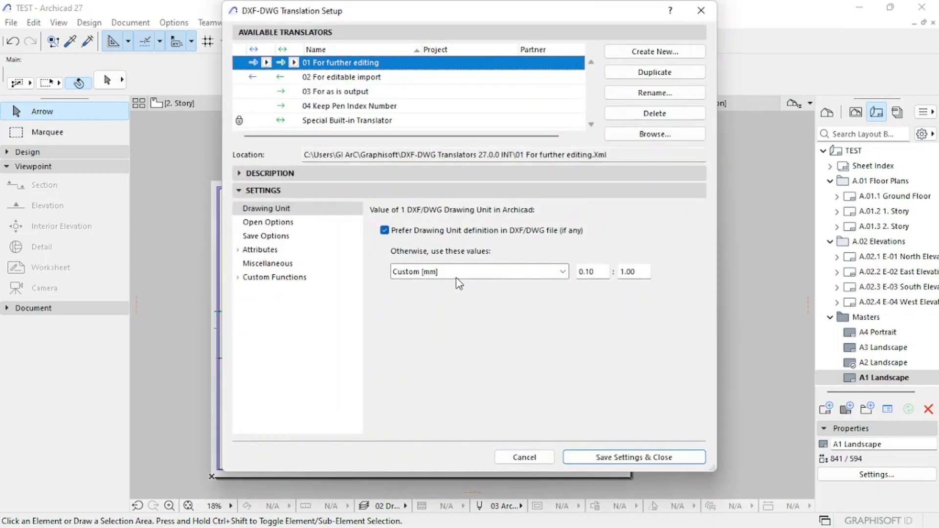
click(458, 274)
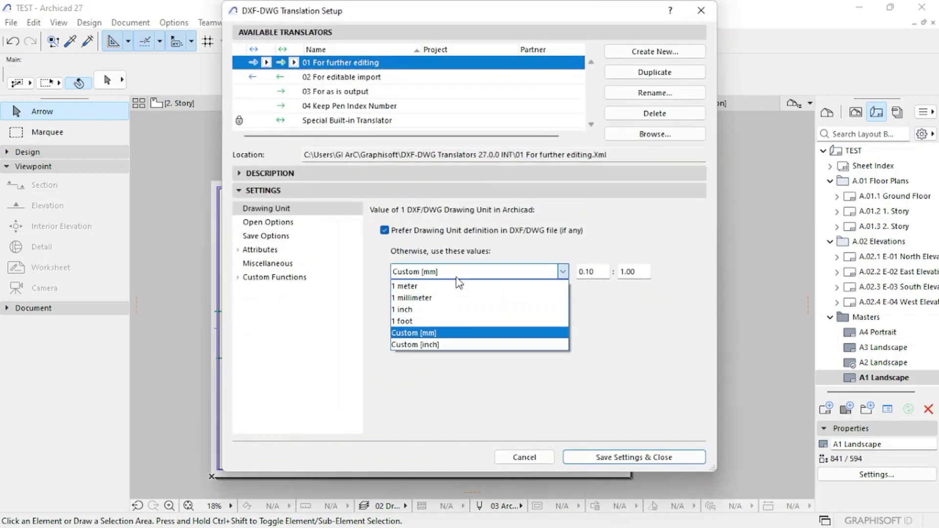
click(419, 290)
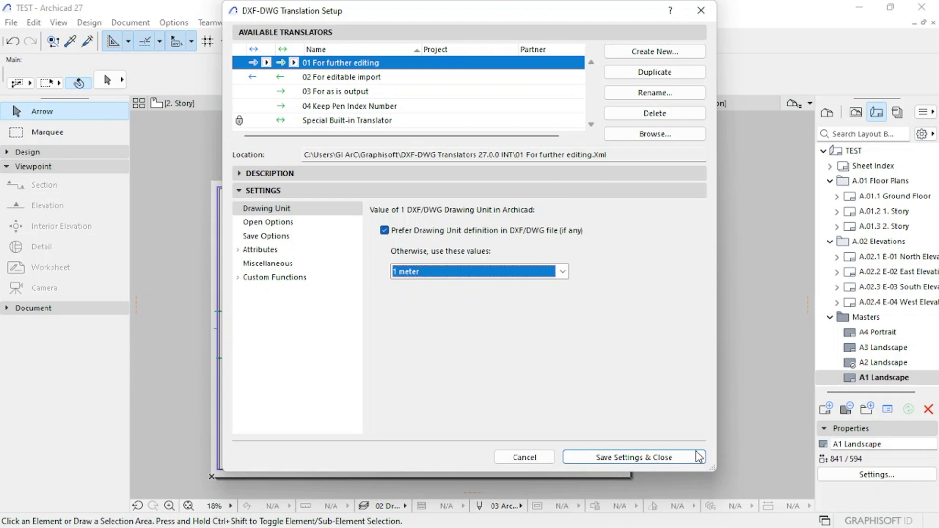
click(668, 456)
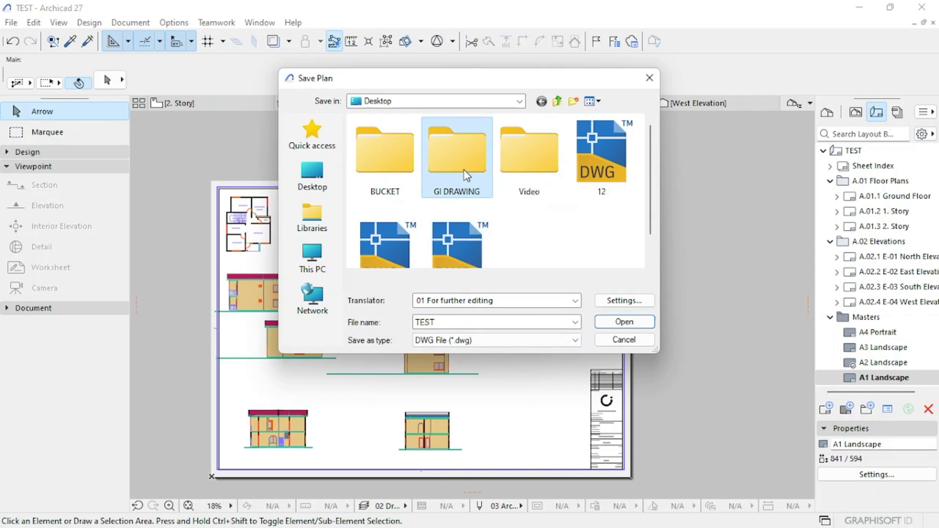
double_click(465, 192)
text(autocad)
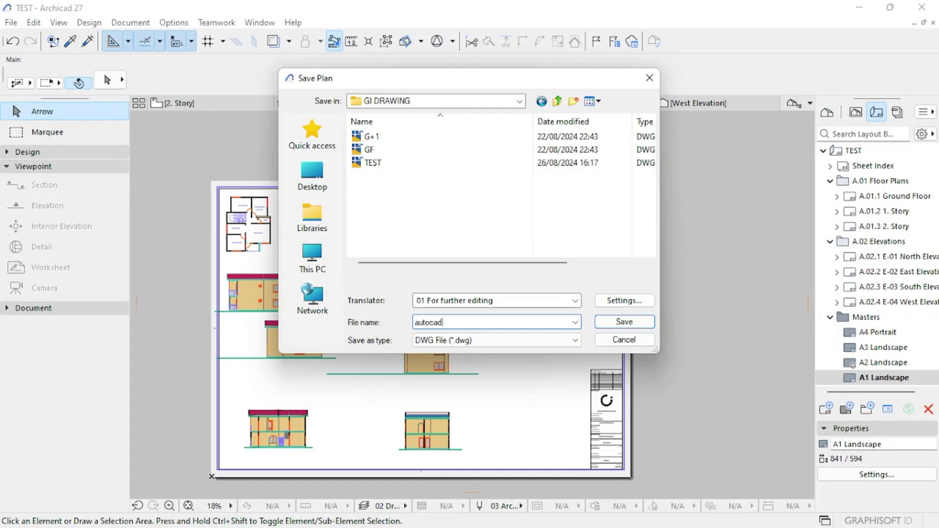
- Save the autocad DWG, then select it in File Explorer's GI DRAWING folder
click(617, 322)
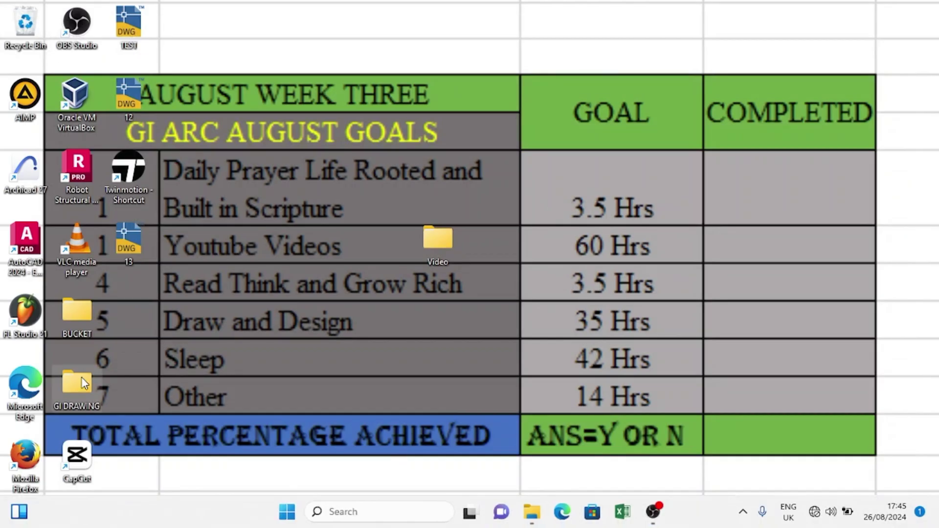
double_click(84, 383)
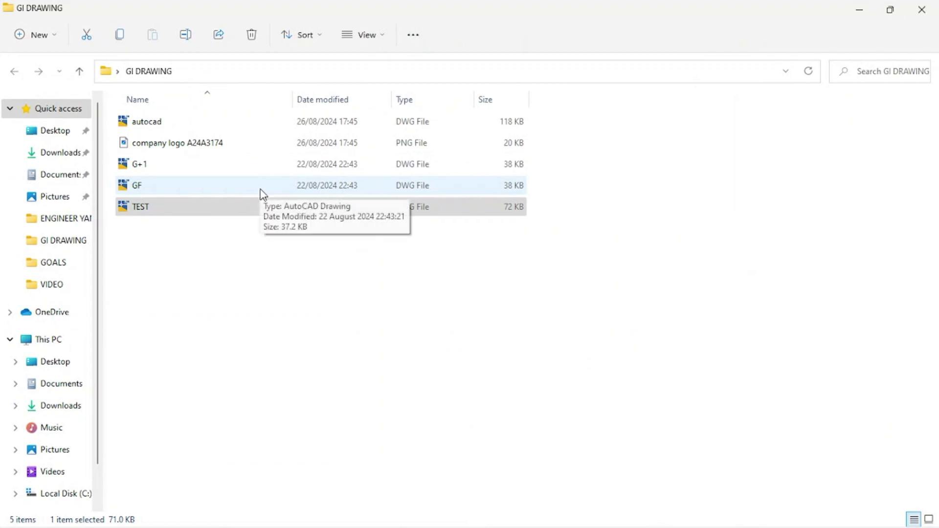
click(189, 127)
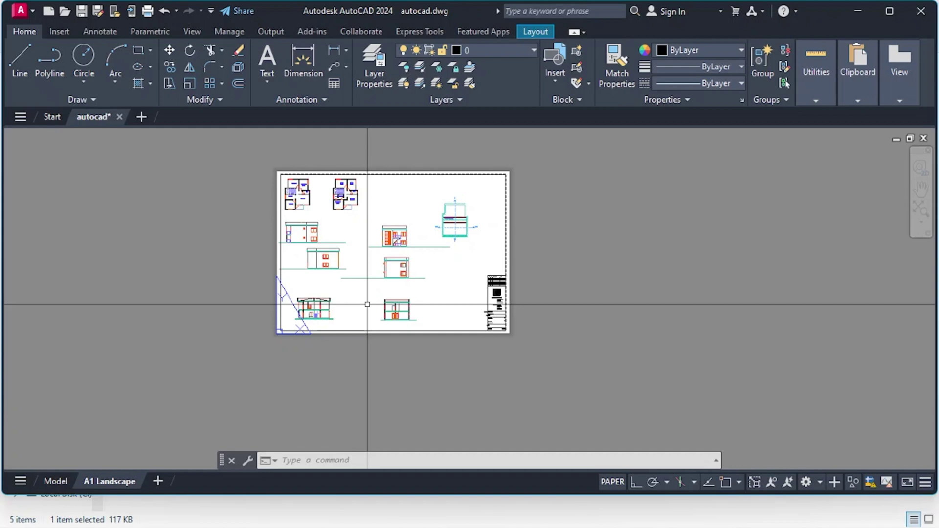
- Window-select every drawing on the A1 Landscape sheet and copy them to the clipboard
click(478, 140)
click(209, 375)
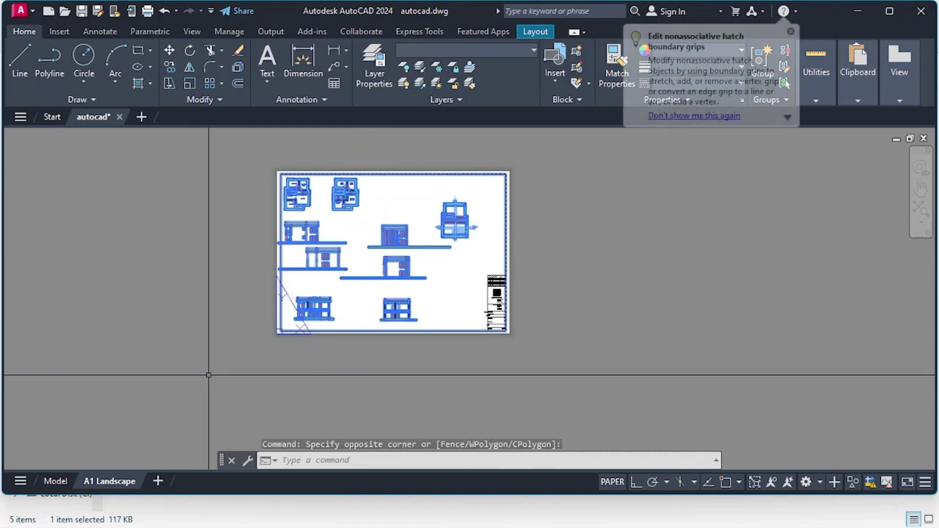
right_click(400, 209)
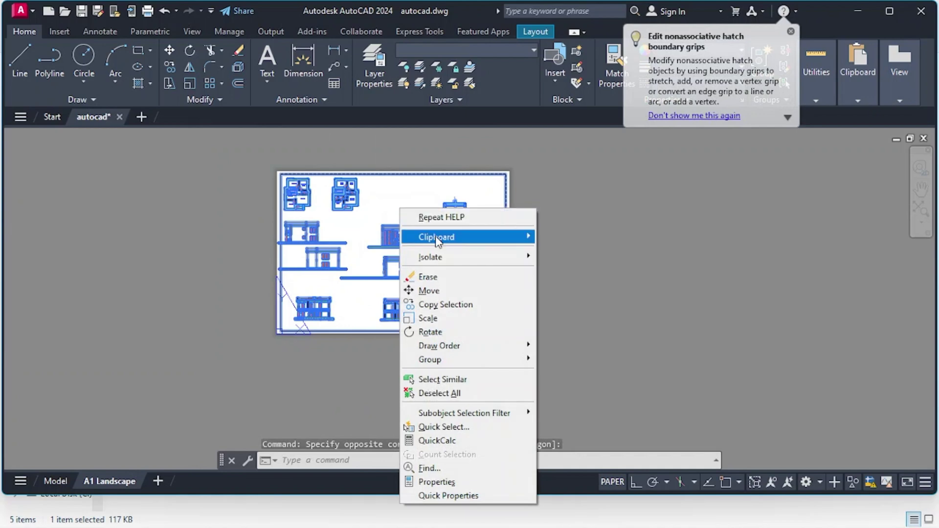
mouse_move(436, 236)
click(574, 263)
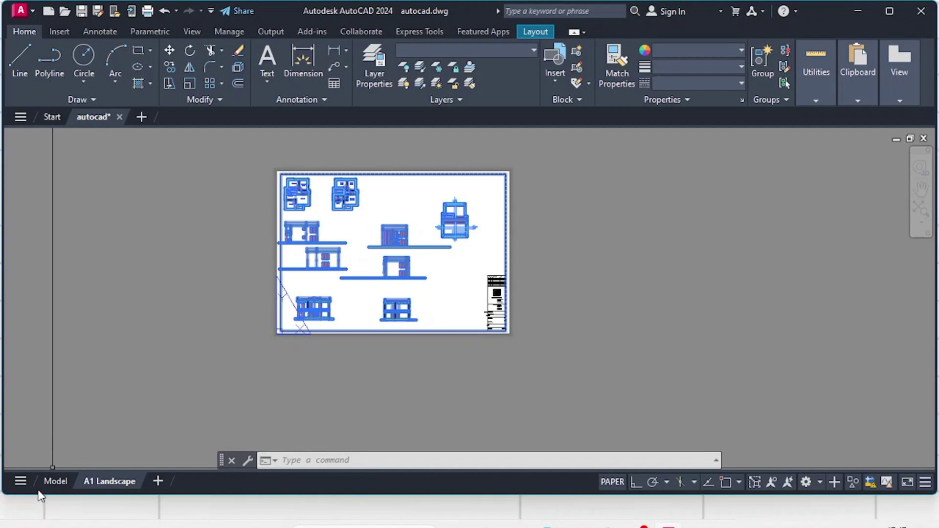
- Paste the copied sheet drawings into model space and zoom around the pasted elevations
click(55, 481)
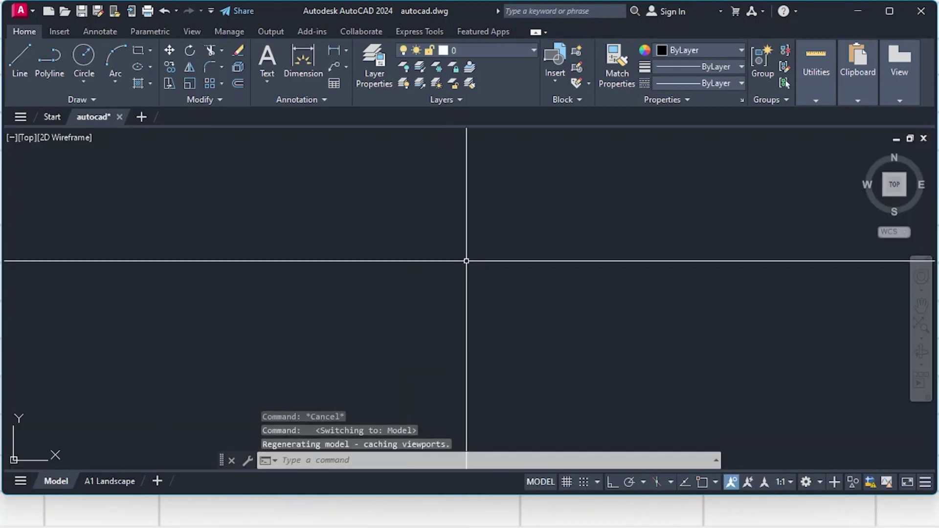
right_click(320, 161)
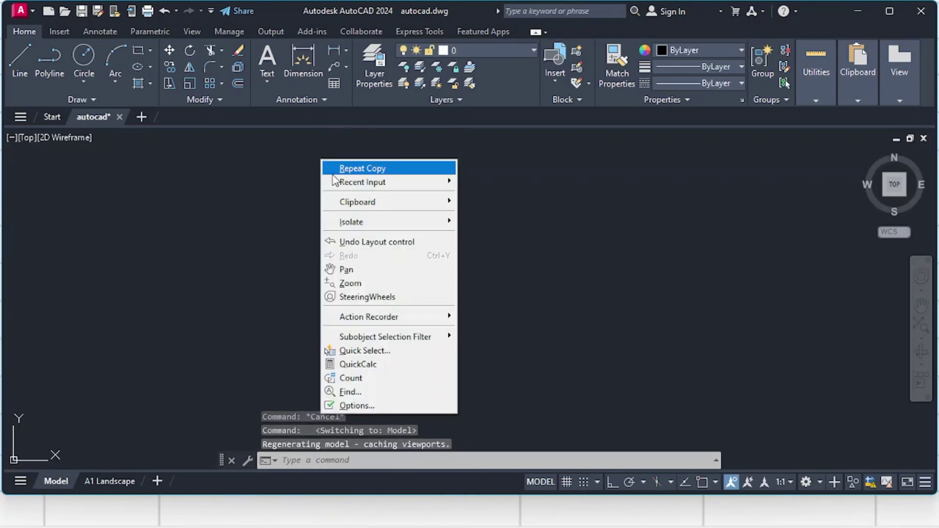
click(484, 243)
scroll(264, 311, up, 5)
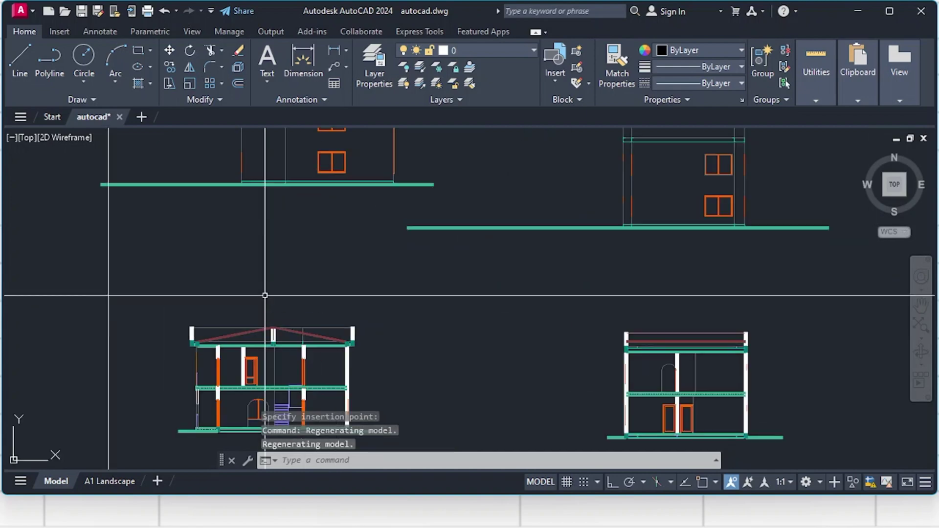
scroll(235, 294, up, 4)
scroll(373, 275, down, 3)
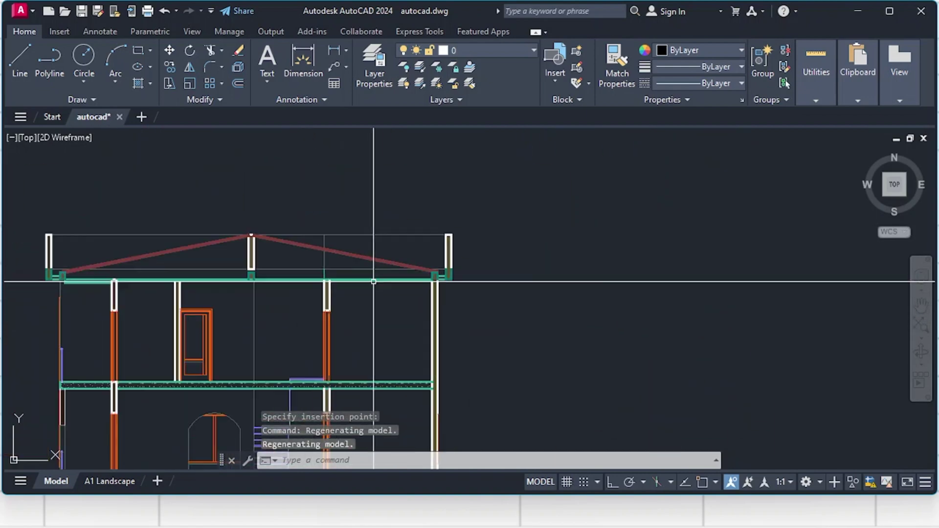
scroll(576, 310, down, 2)
middle_drag(576, 310, 521, 450)
scroll(429, 260, down, 5)
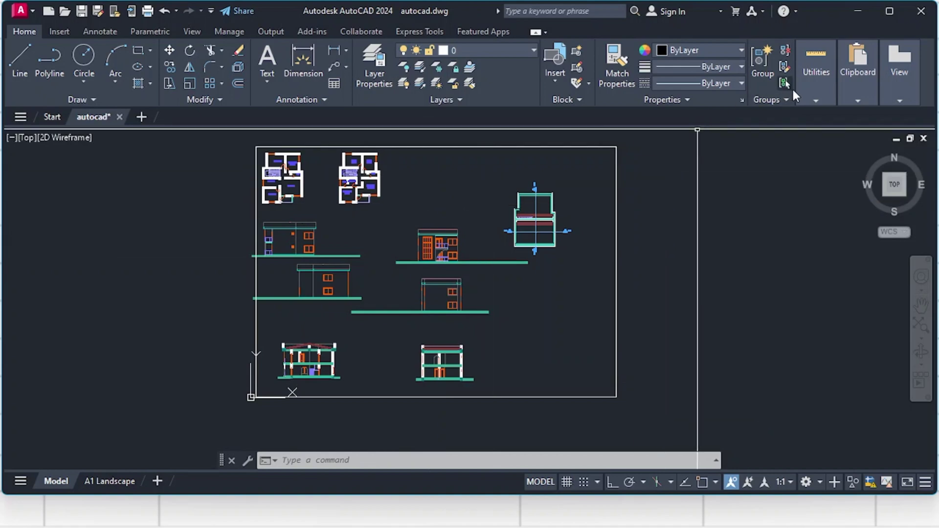
- Start Quick measure from Utilities and zoom in on the pasted floor plans
click(805, 96)
click(818, 146)
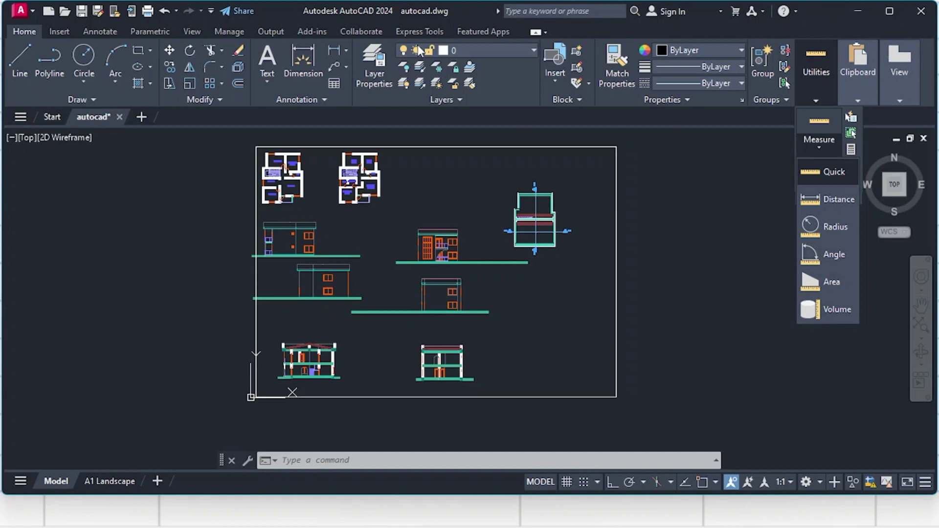
click(833, 174)
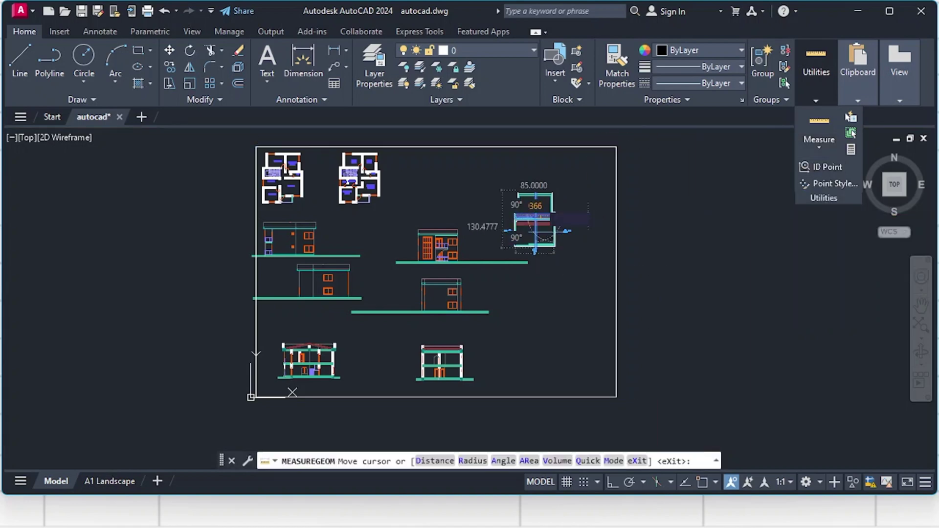
scroll(488, 230, up, 2)
scroll(342, 244, up, 2)
scroll(430, 420, up, 2)
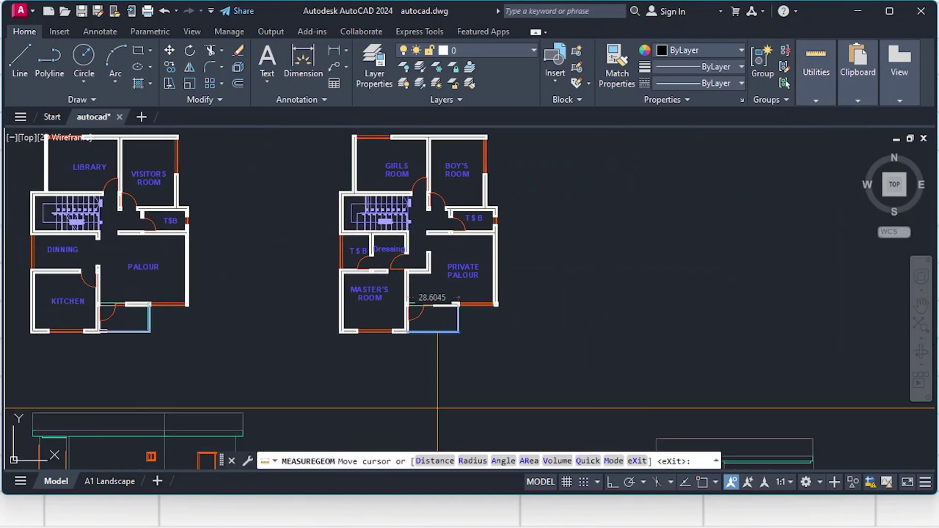
- Measure the Private Palour at about 36 by 38.5 and the sheet at 811 by 564
scroll(489, 267, up, 2)
scroll(489, 267, up, 2)
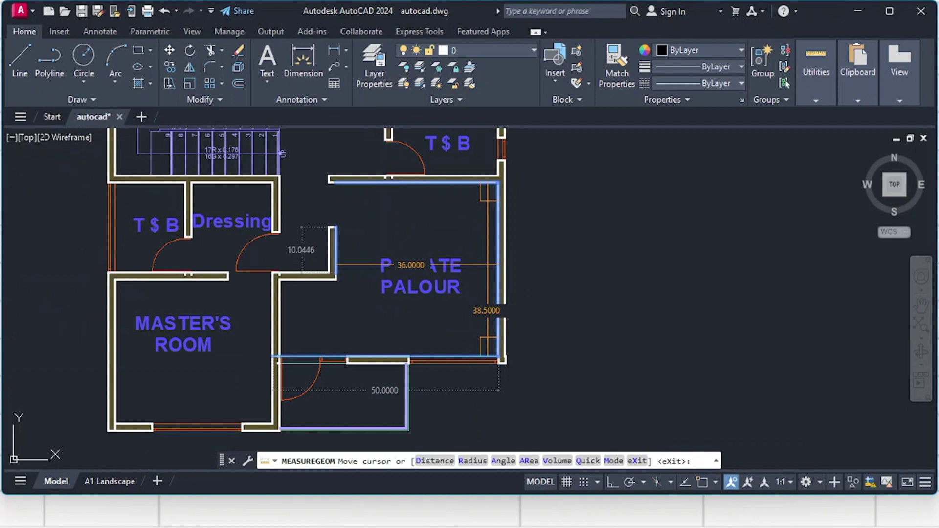
scroll(489, 265, up, 2)
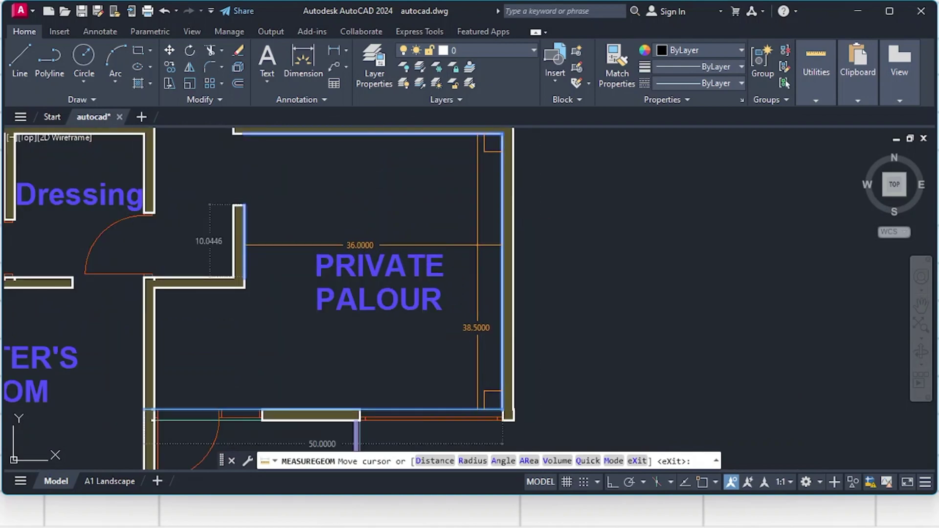
mouse_move(476, 245)
middle_down()
mouse_move(517, 222)
mouse_move(542, 258)
middle_up()
scroll(527, 255, up, 3)
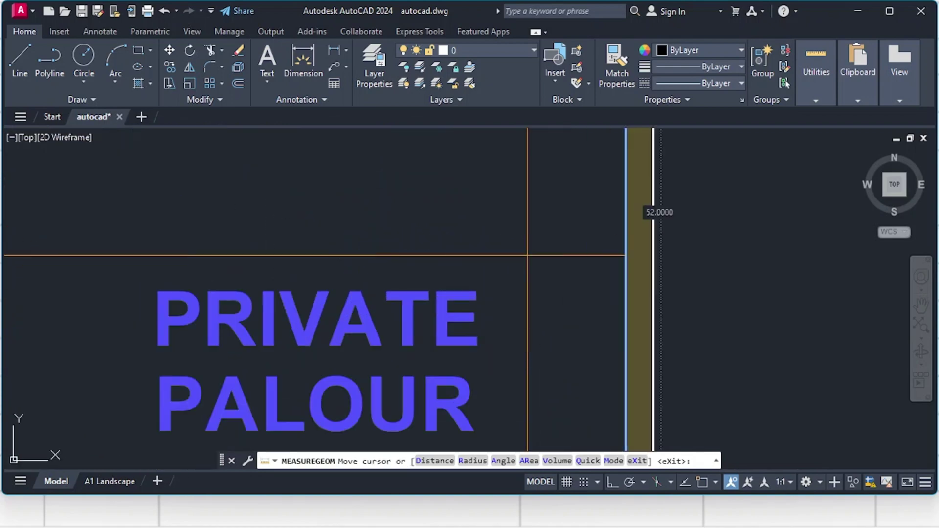
scroll(527, 255, down, 2)
scroll(527, 254, down, 2)
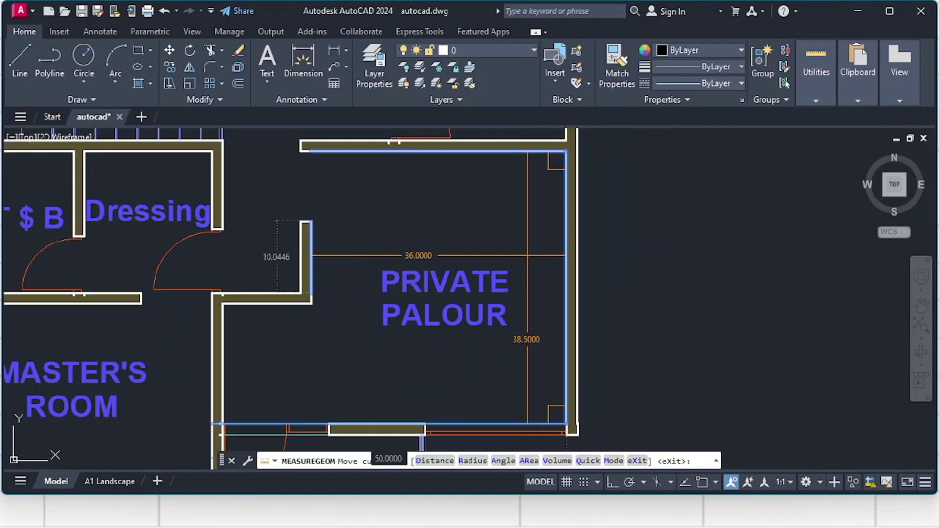
scroll(566, 264, down, 2)
scroll(570, 264, down, 3)
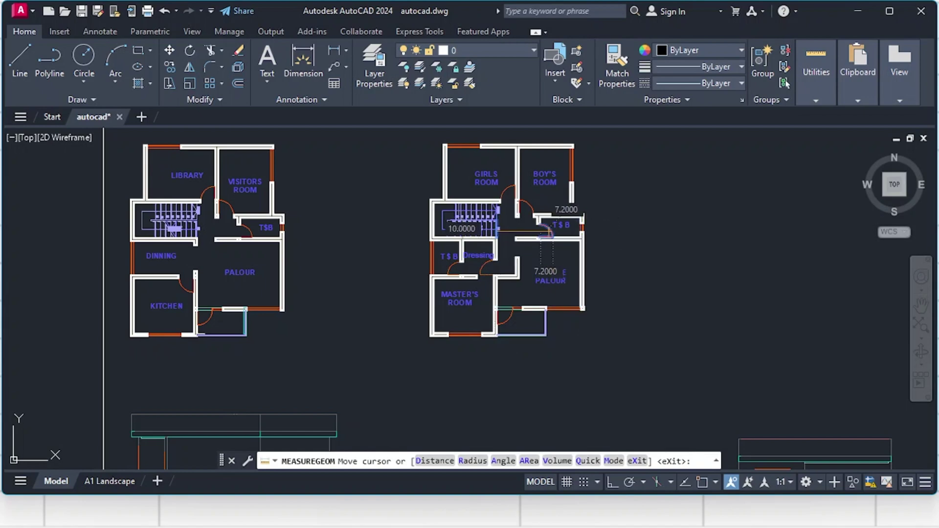
scroll(562, 235, down, 8)
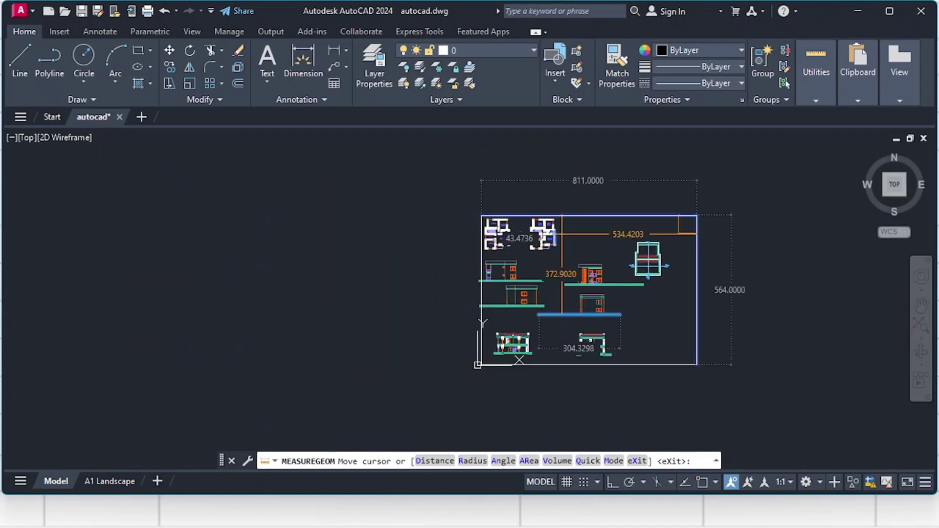
- End measuring and window-select all 3,199 pasted drawing objects for scaling
key(Escape)
key(Escape)
key(Escape)
key(Escape)
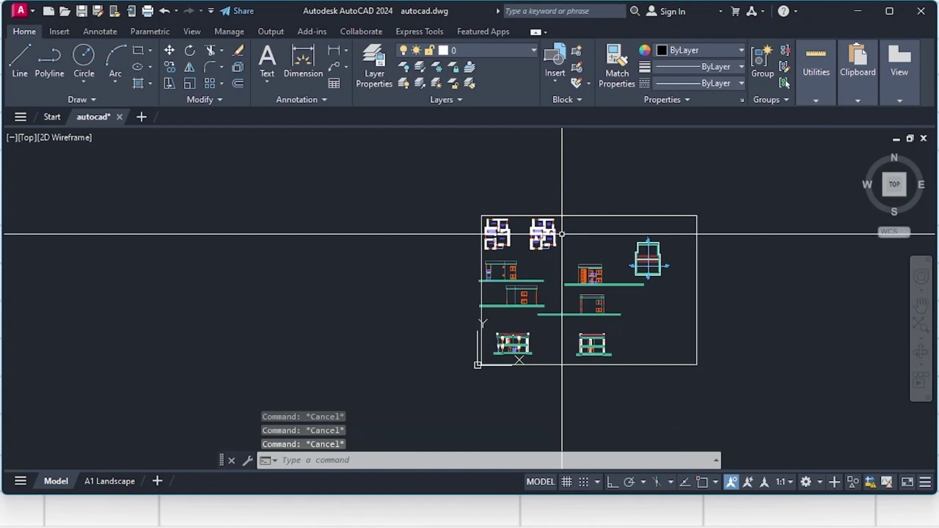
scroll(540, 342, down, 2)
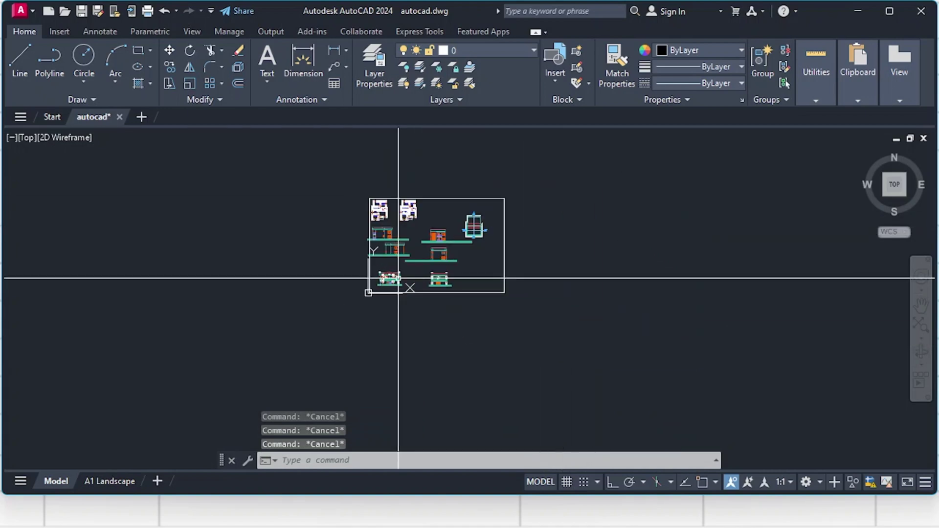
click(187, 83)
click(546, 174)
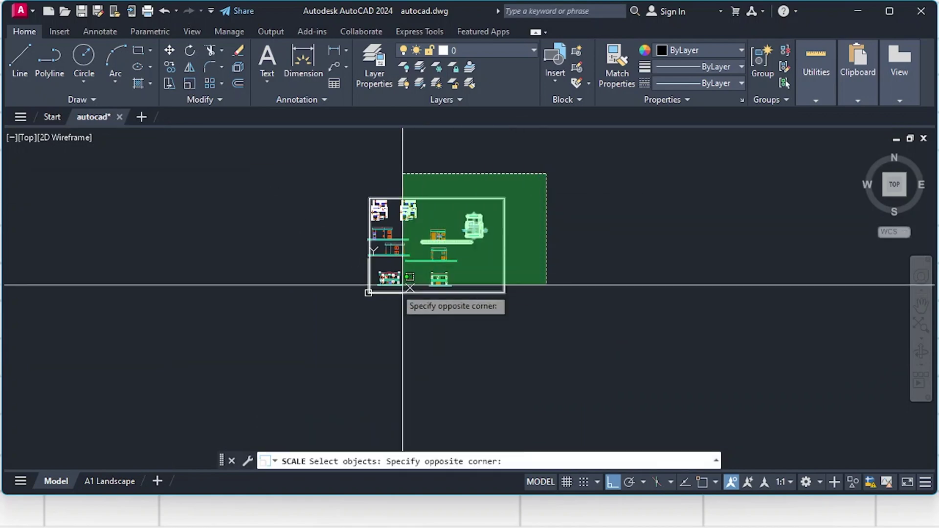
click(300, 336)
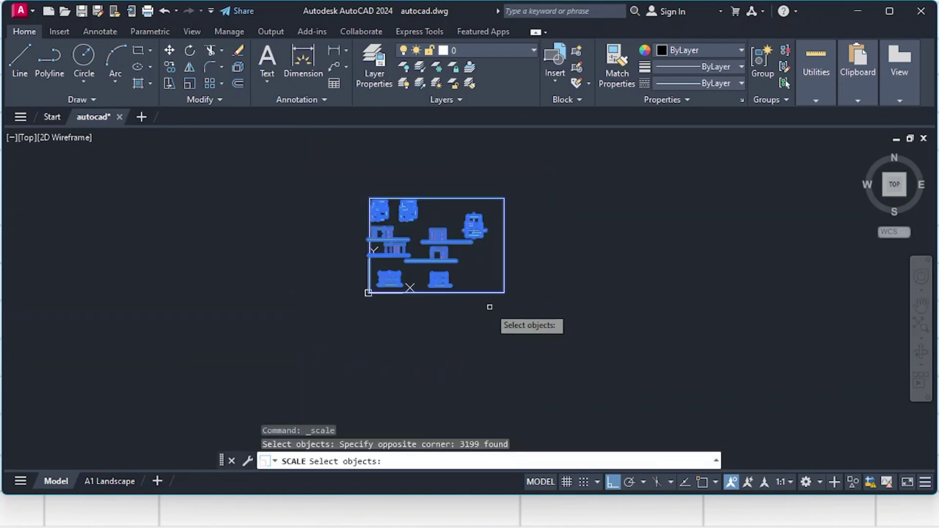
key(Return)
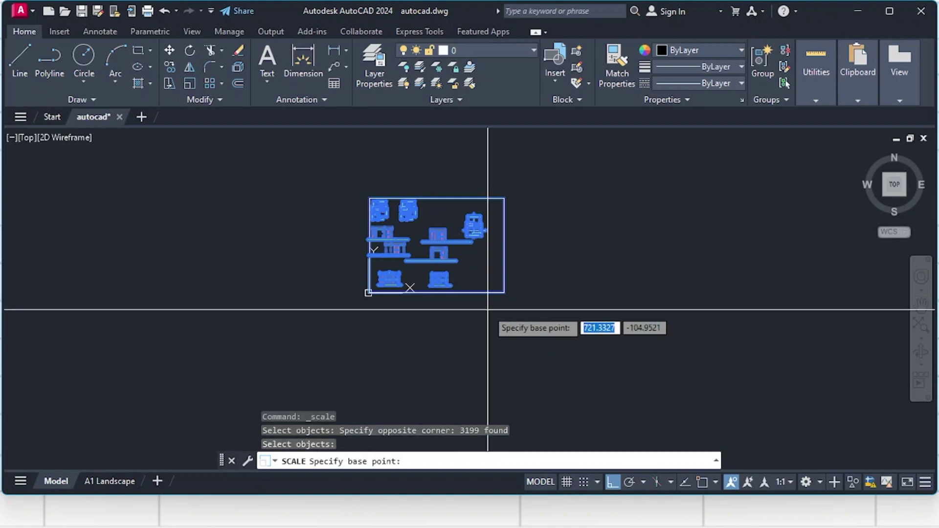
- Scale the selection by 0.1 about the sheets' lower-right corner
scroll(424, 248, up, 3)
scroll(424, 247, up, 2)
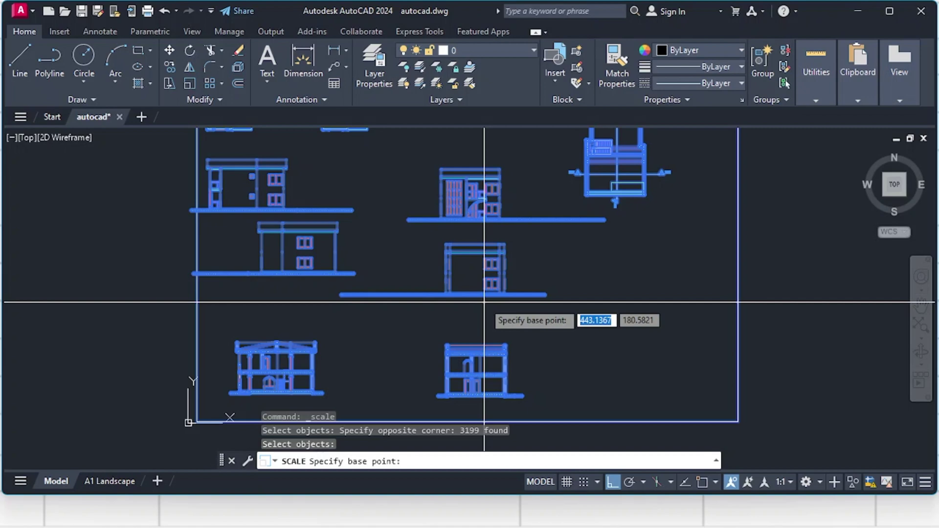
scroll(719, 415, down, 3)
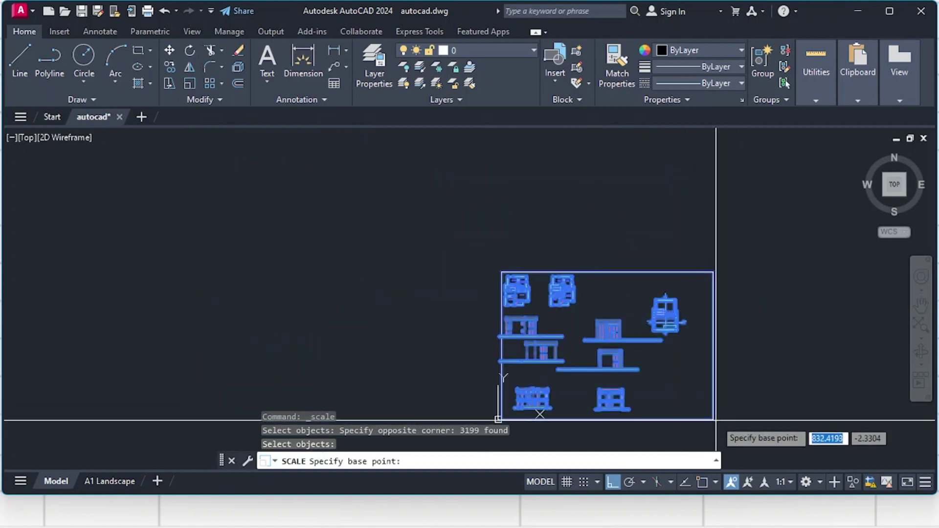
click(714, 419)
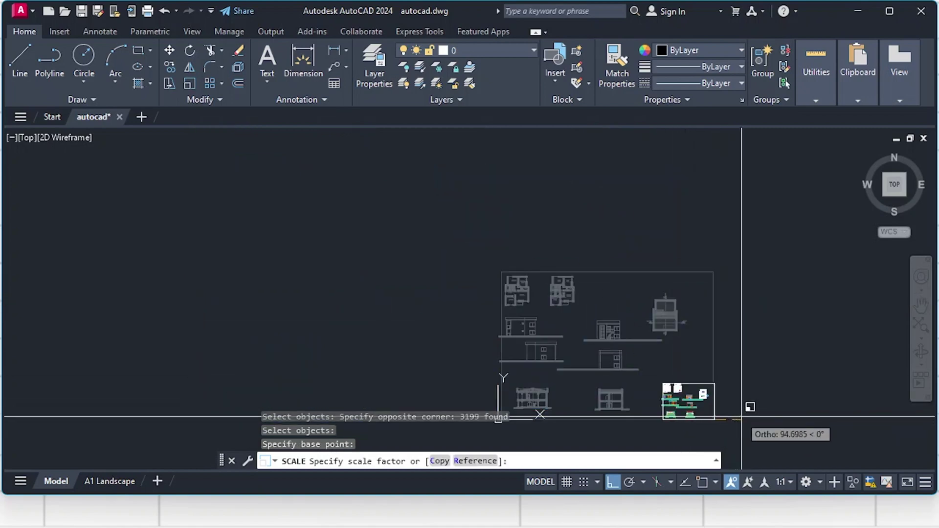
text(0.1)
key(Return)
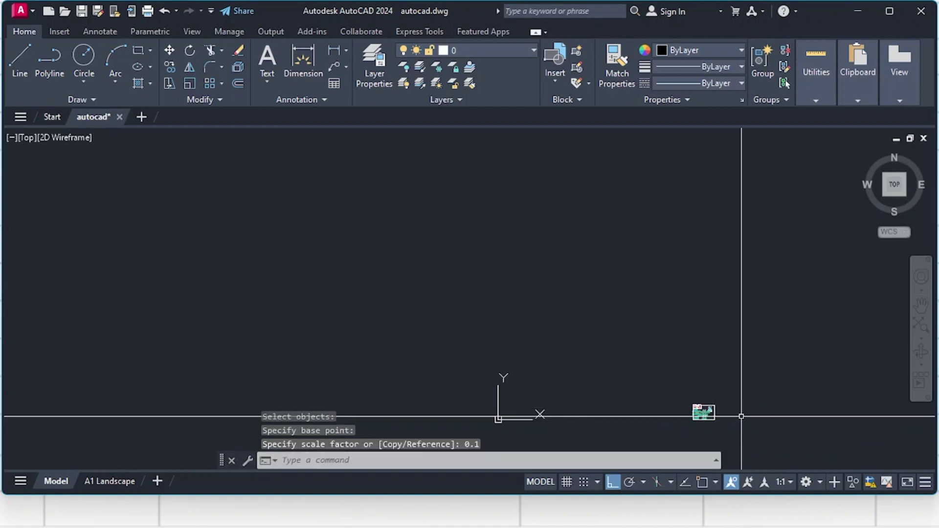
scroll(641, 419, up, 5)
scroll(419, 251, up, 2)
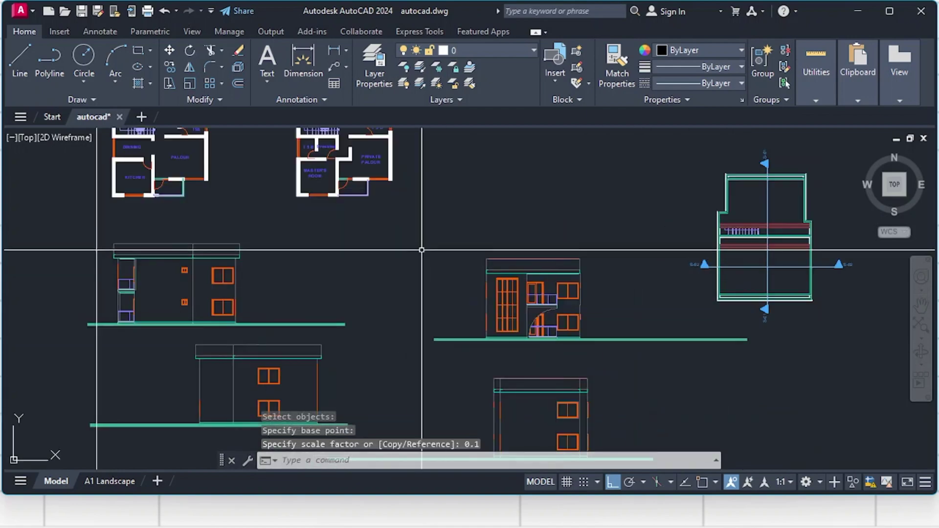
middle_drag(419, 251, 490, 310)
click(809, 93)
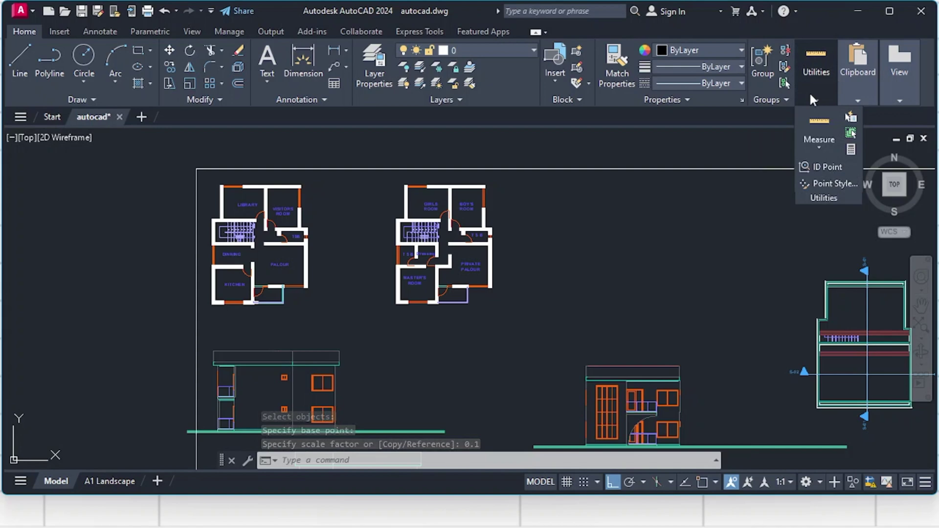
click(824, 149)
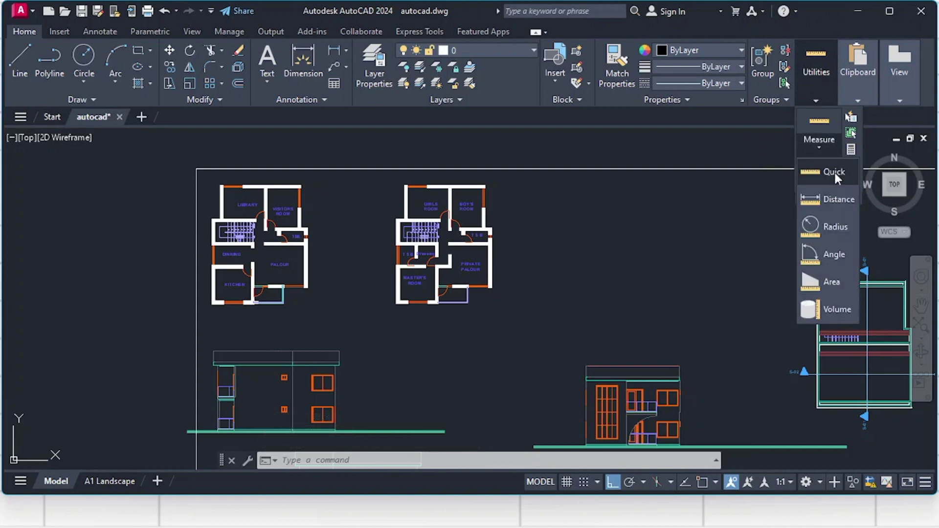
click(834, 171)
scroll(458, 273, up, 4)
scroll(458, 274, up, 4)
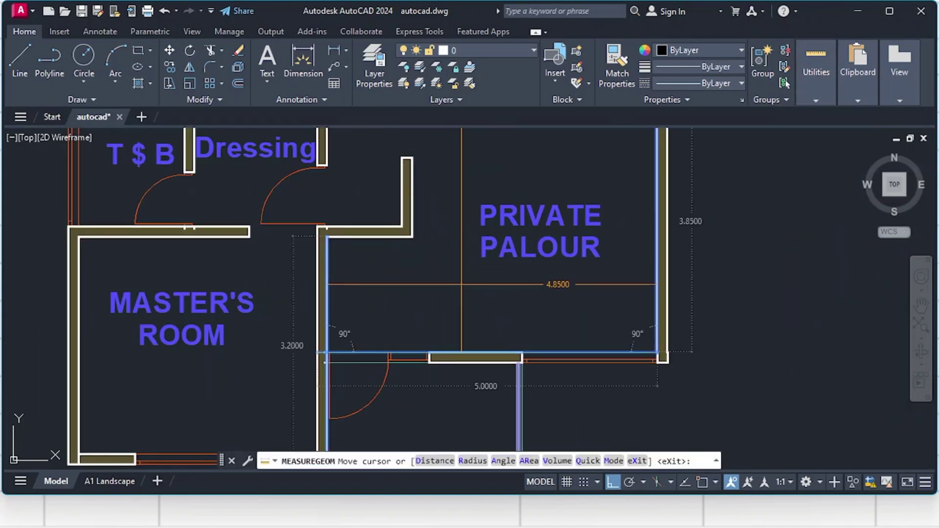
scroll(463, 288, down, 2)
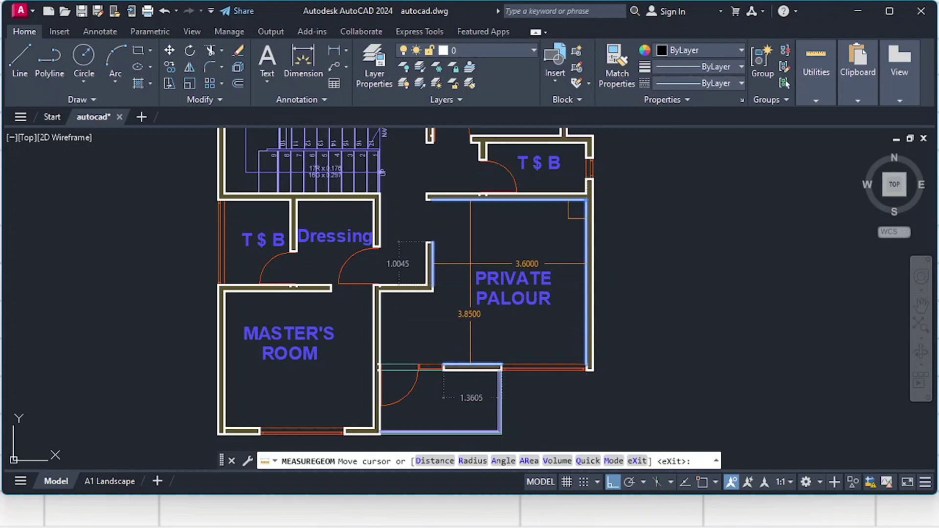
scroll(470, 264, down, 5)
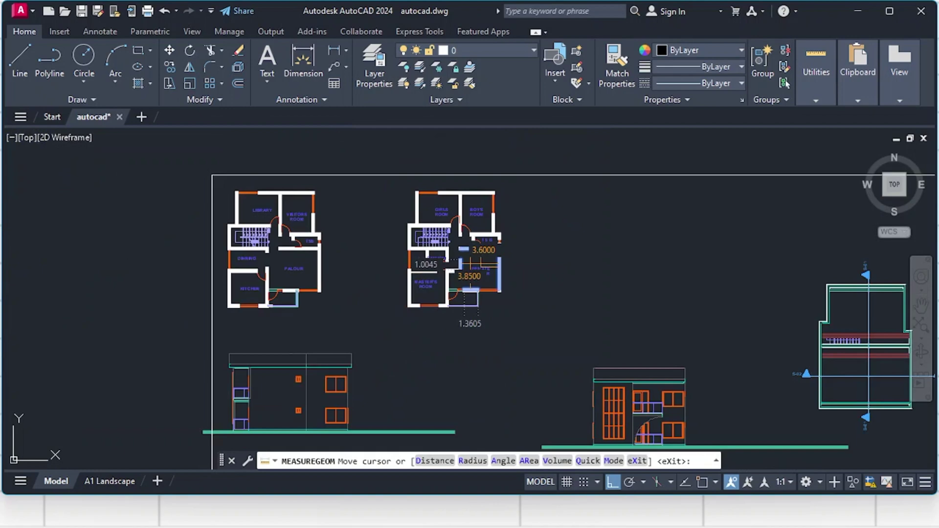
key(Escape)
key(Escape)
key(Escape)
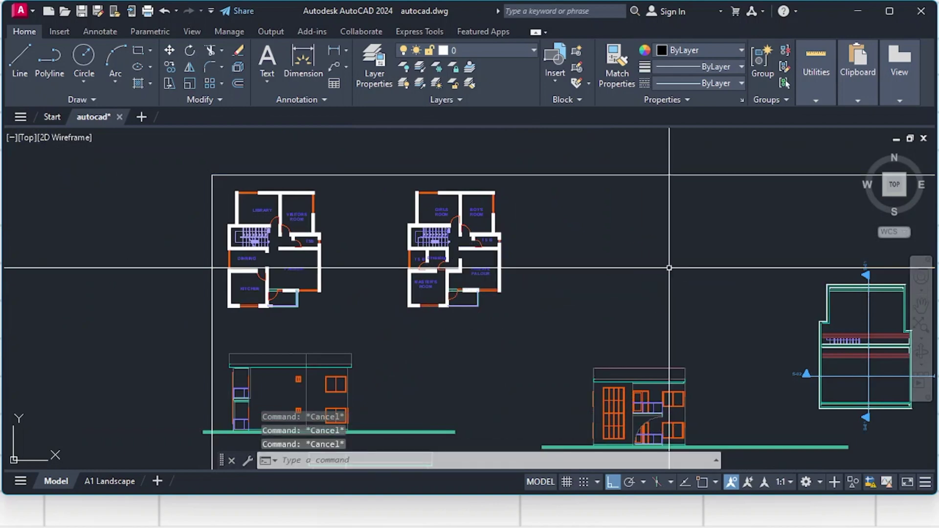
- In UNITS, set length precision to 0.00 with Meters as the insertion scale
scroll(668, 268, down, 4)
scroll(582, 293, down, 2)
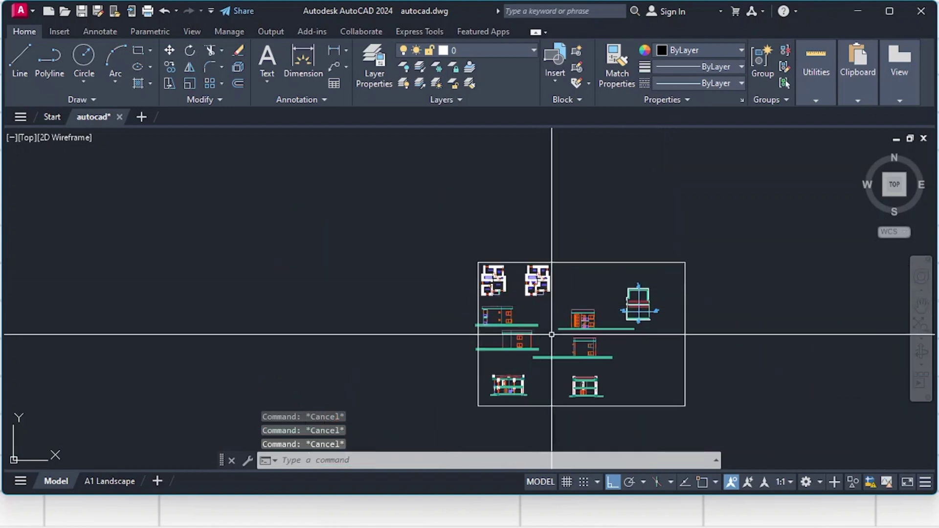
middle_drag(551, 329, 506, 312)
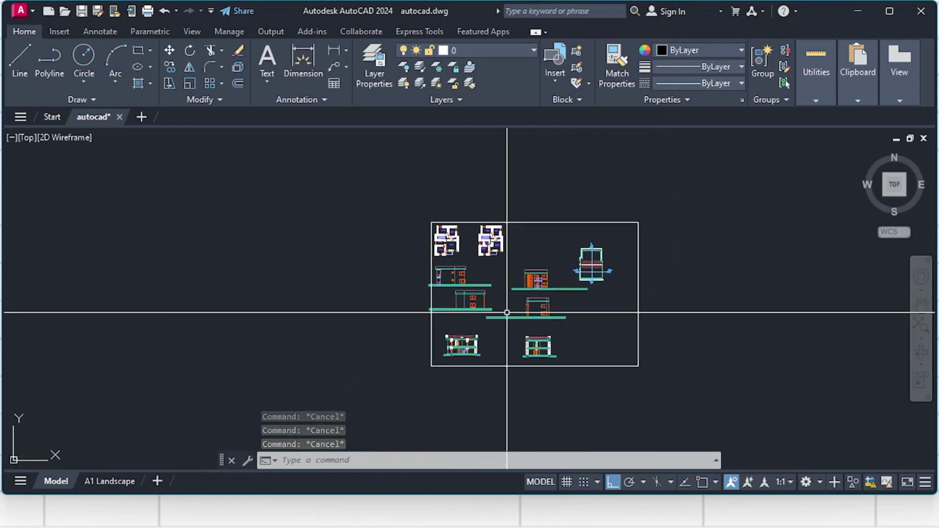
text(uni)
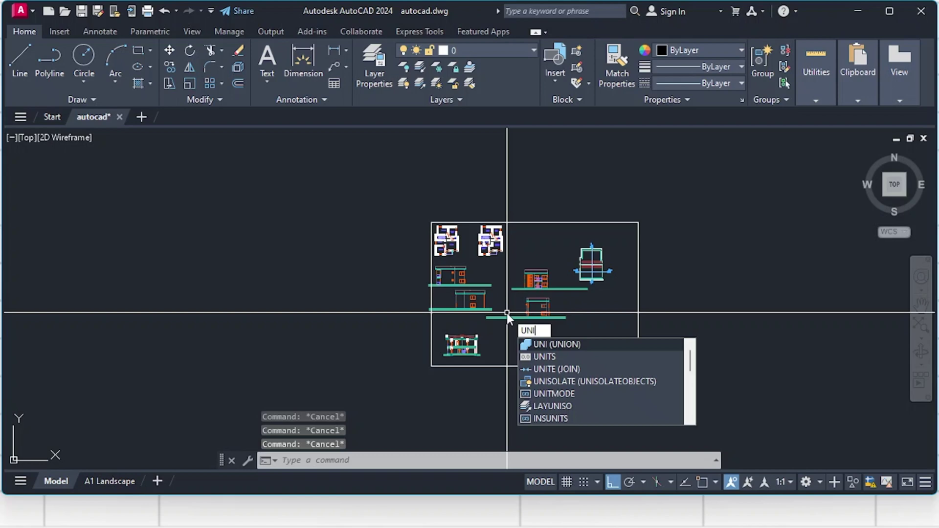
text(ts)
key(Return)
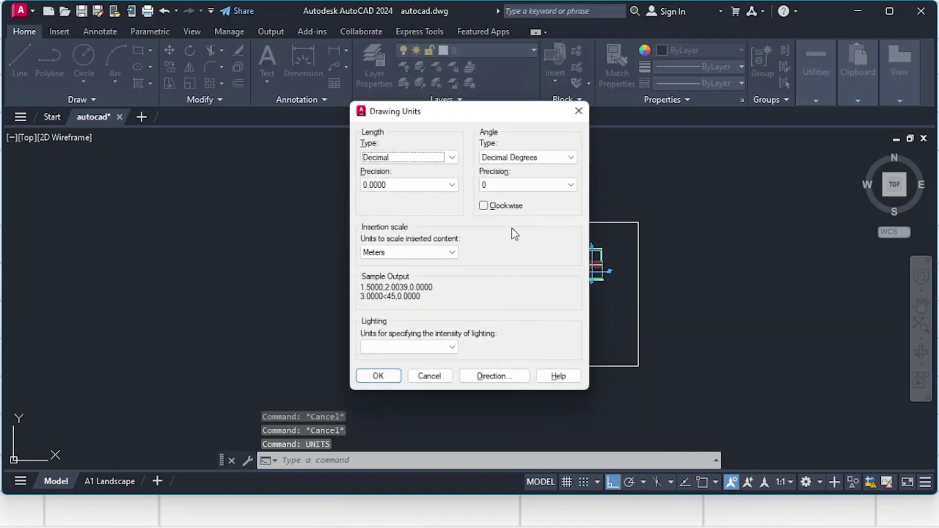
click(451, 184)
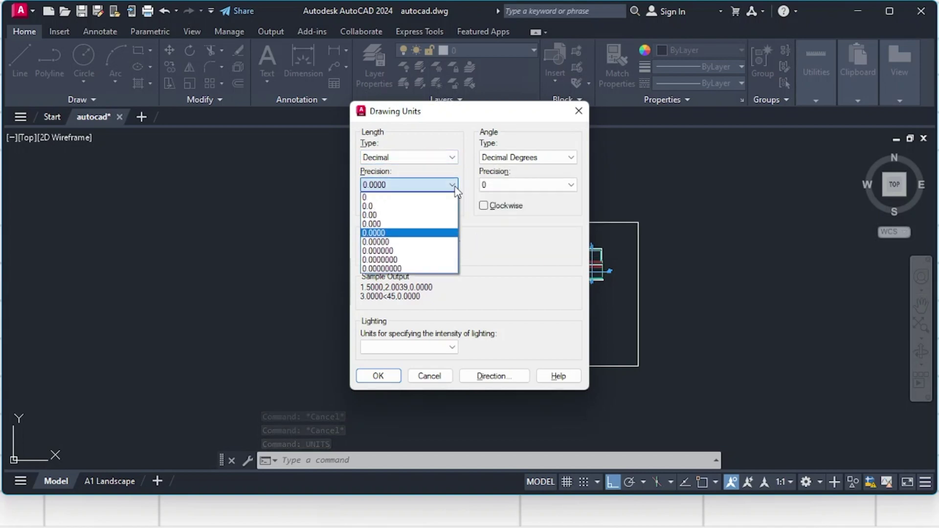
click(386, 215)
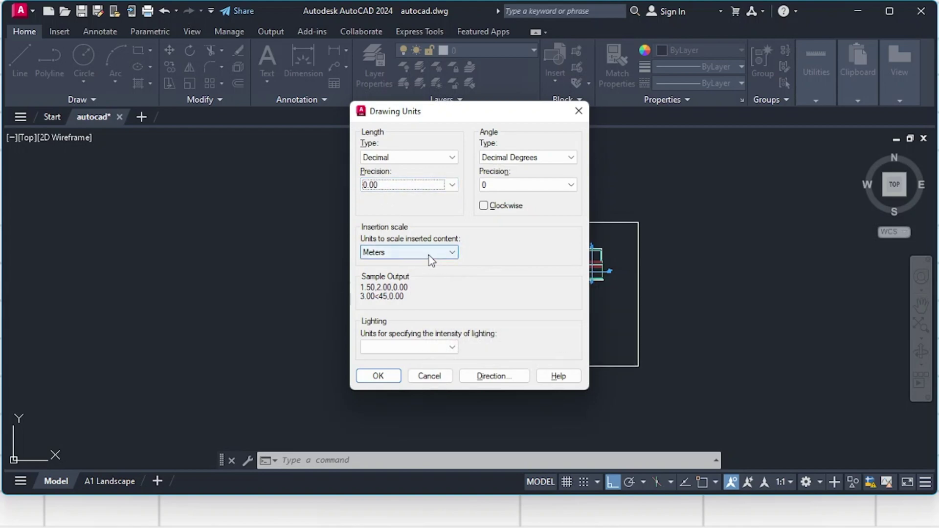
- Confirm the new drawing units and start Quick measure from Utilities
click(383, 376)
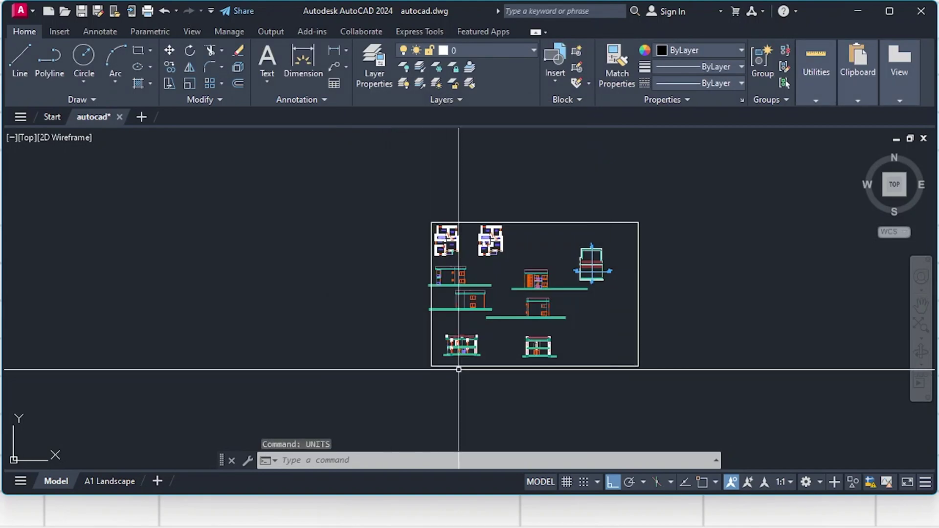
scroll(464, 362, up, 2)
scroll(477, 328, up, 2)
middle_drag(689, 184, 576, 248)
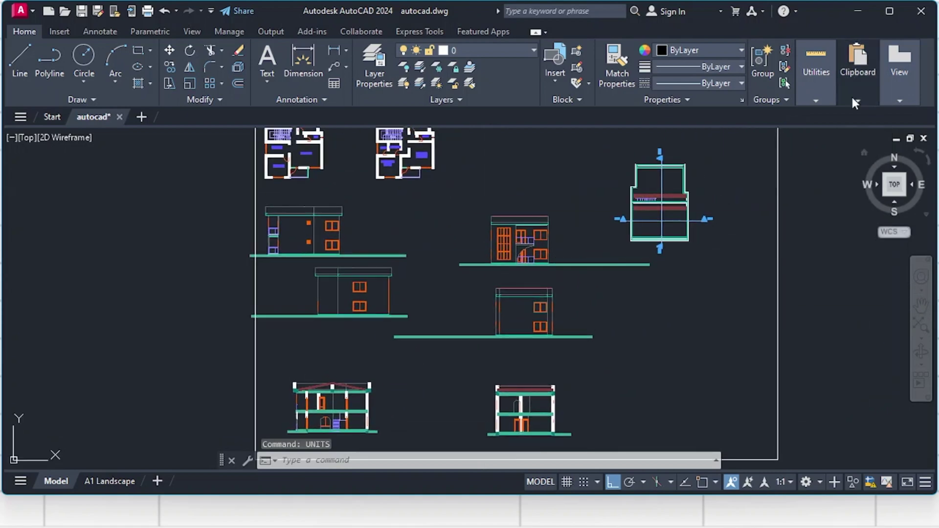
click(819, 100)
click(818, 146)
click(817, 171)
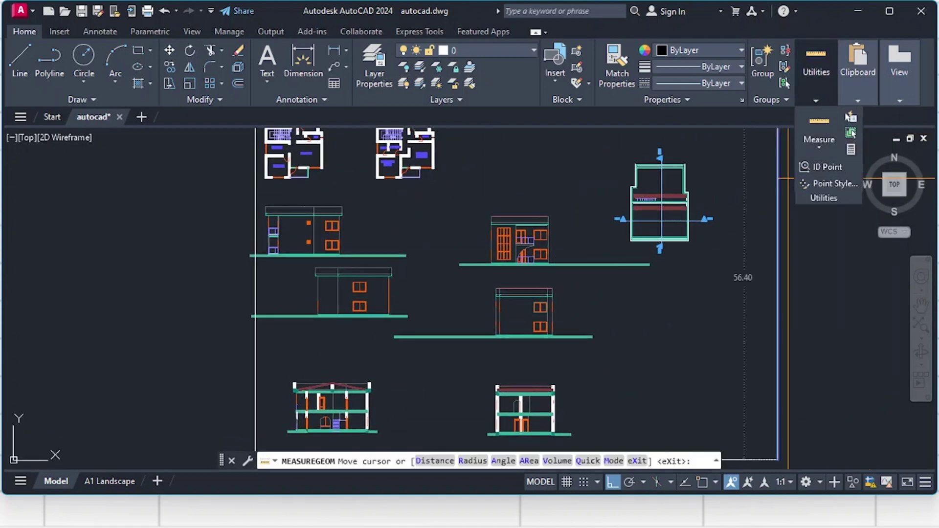
- Measure the Boy's Room at 3.00 by 3.85 and other rooms in two-decimal meters
scroll(378, 220, up, 1)
scroll(421, 229, up, 2)
scroll(428, 230, up, 5)
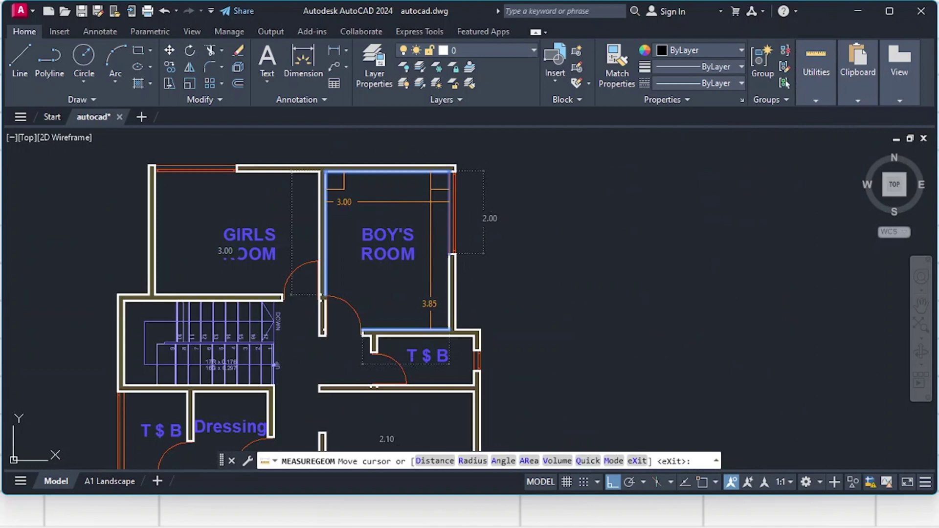
scroll(391, 196, up, 2)
middle_drag(430, 203, 516, 206)
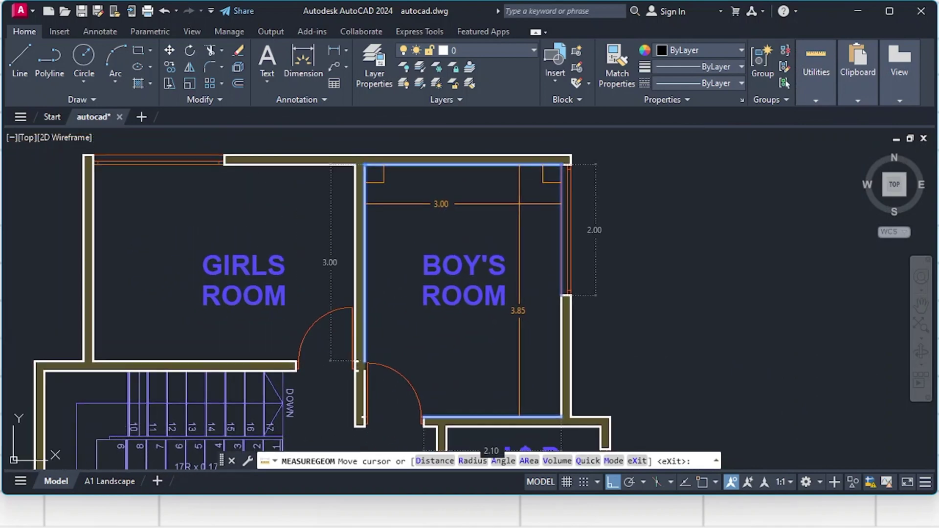
scroll(520, 205, down, 2)
scroll(522, 203, down, 3)
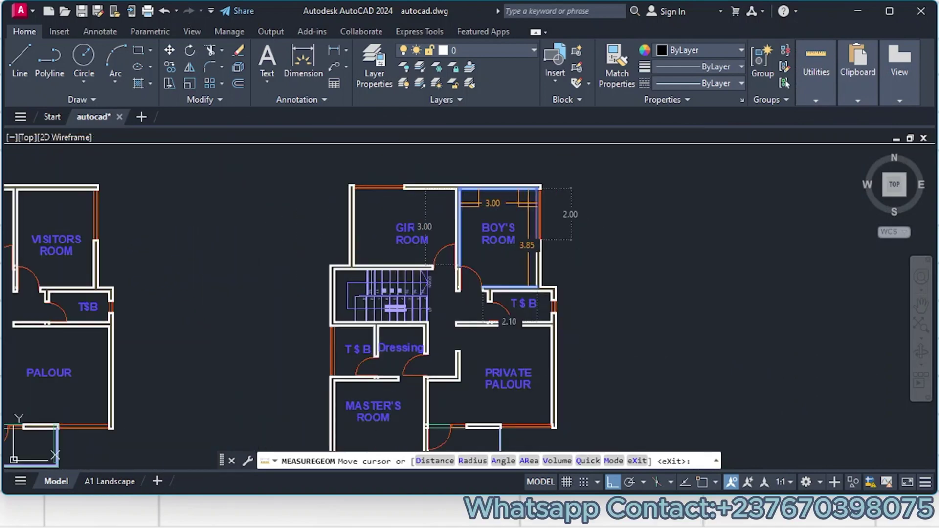
scroll(563, 206, down, 3)
scroll(586, 210, down, 3)
scroll(587, 207, up, 5)
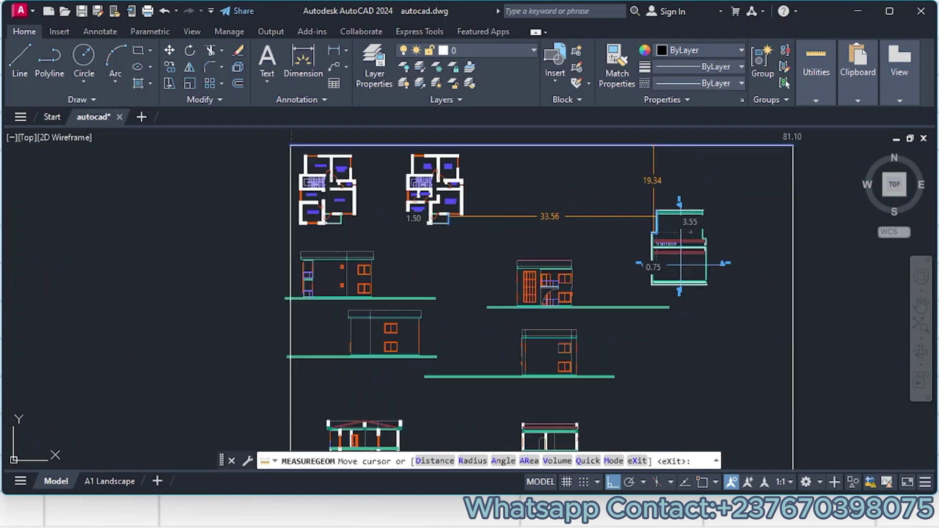
scroll(384, 242, up, 2)
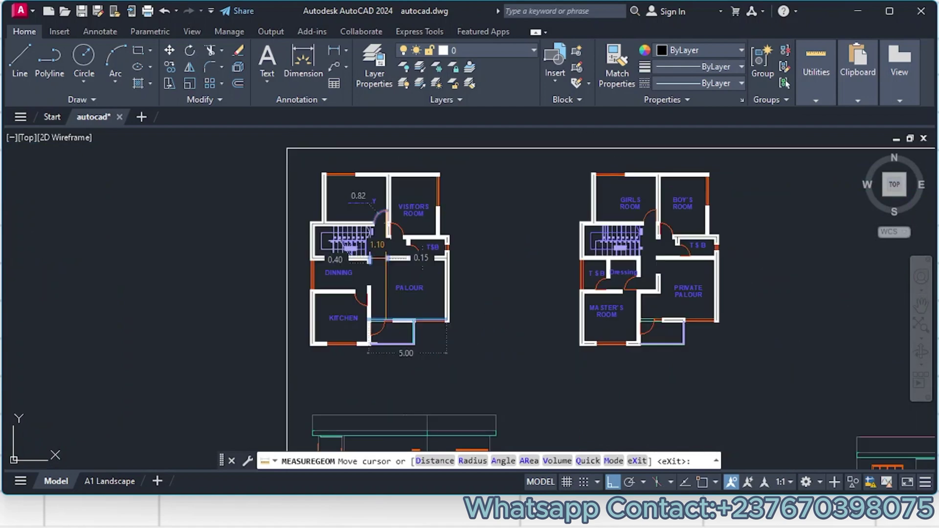